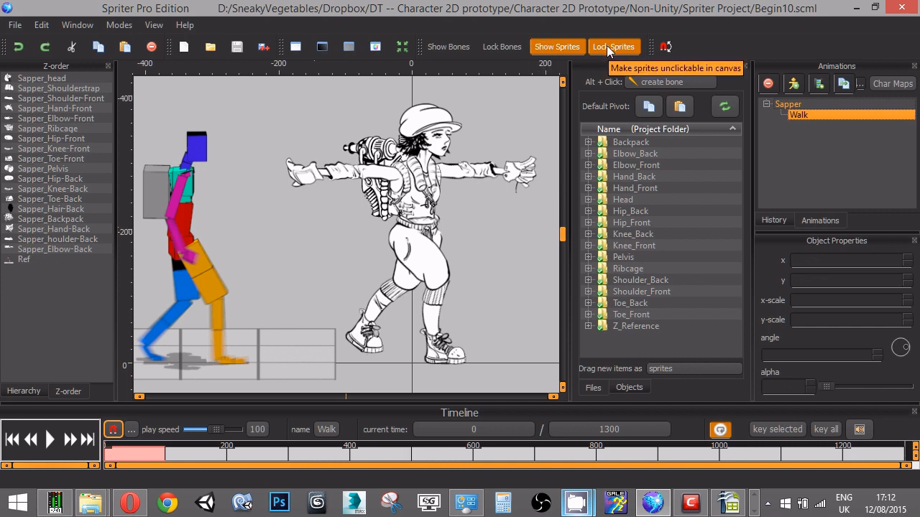
click(466, 175)
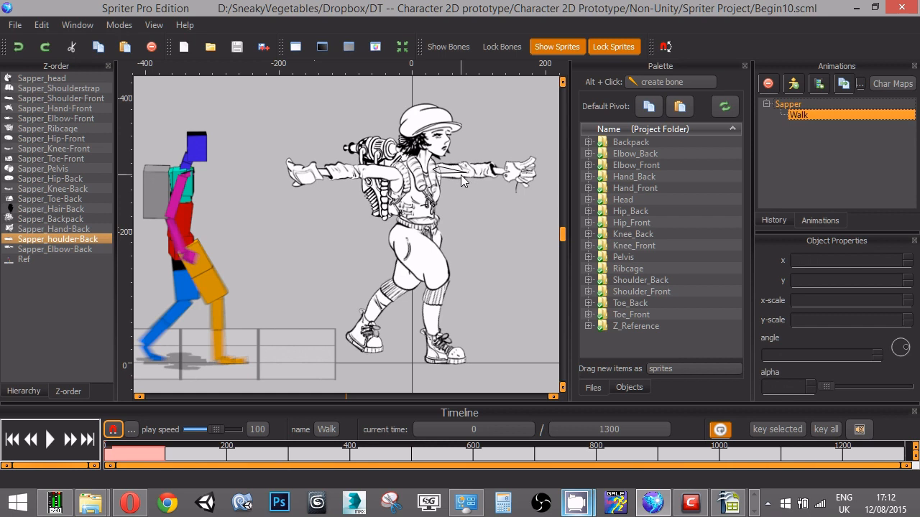
click(462, 175)
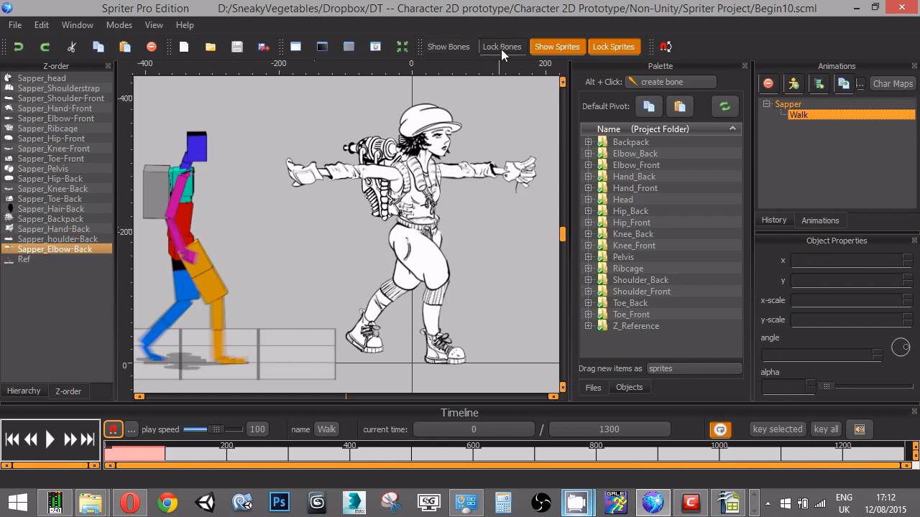
ctrl+click(464, 177)
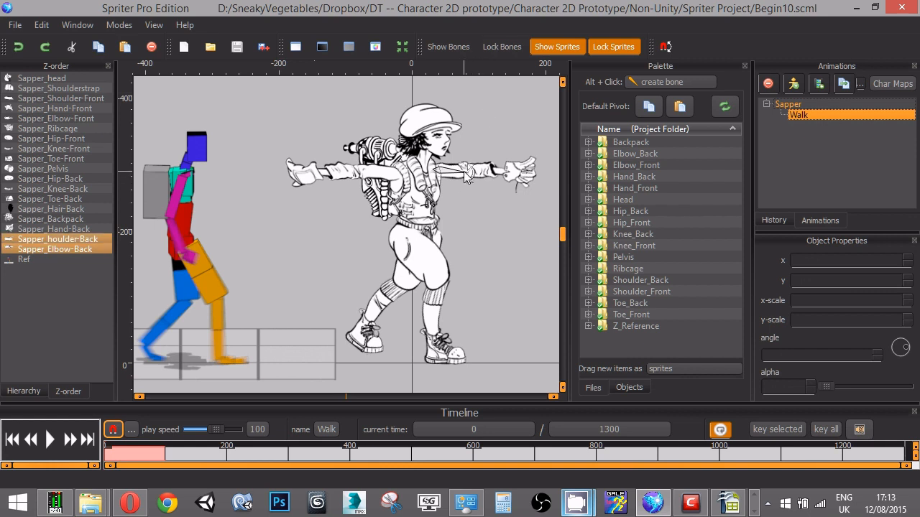
click(443, 177)
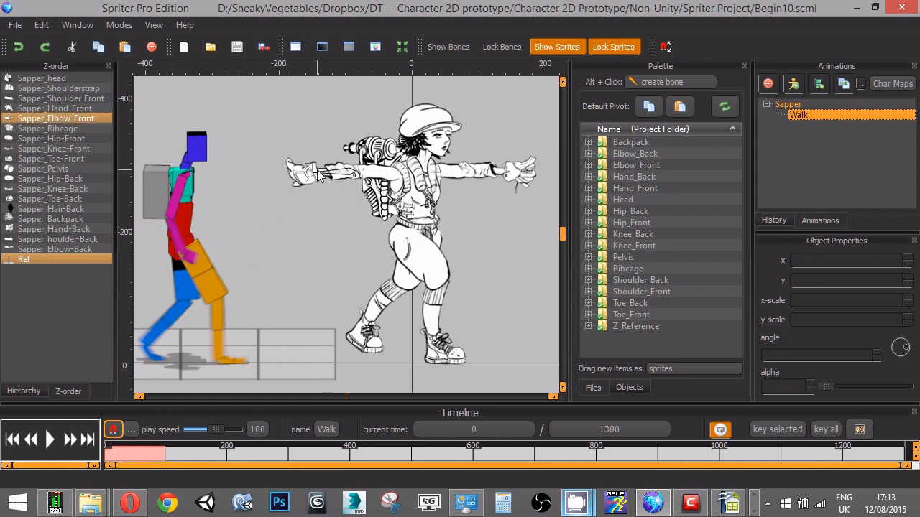
Pose the front arm at time 0 down across the hip to match the reference, with the hand angled about 323°
drag(316, 169, 417, 253)
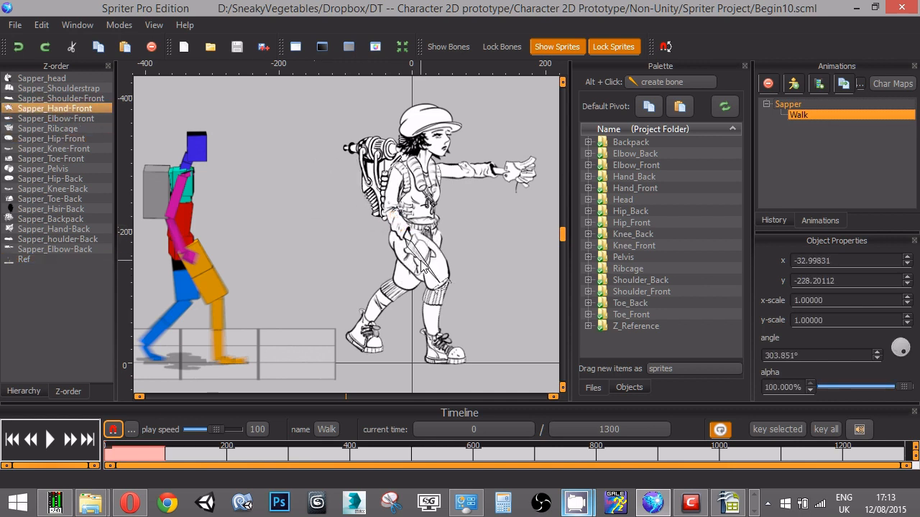
drag(426, 263, 414, 276)
key(ctrl+z)
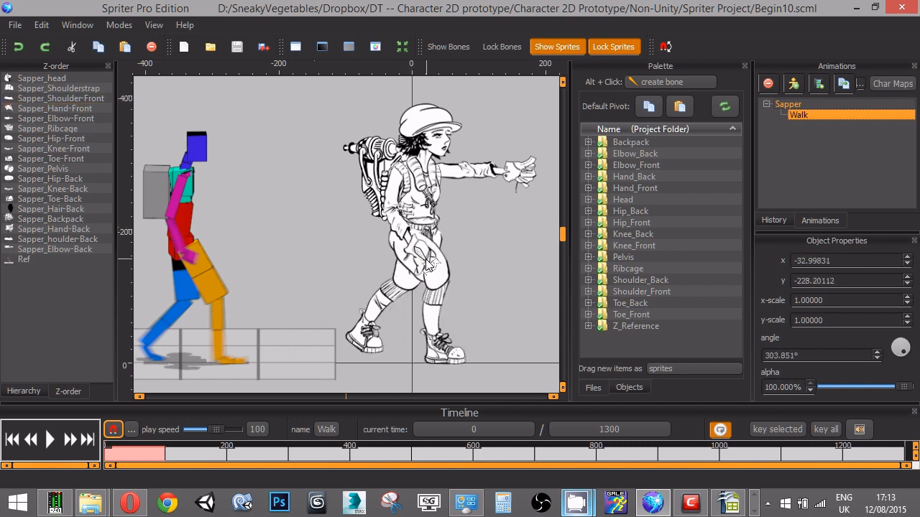
mouse_move(429, 262)
mouse_down()
mouse_move(419, 272)
mouse_move(443, 249)
mouse_move(438, 270)
mouse_up()
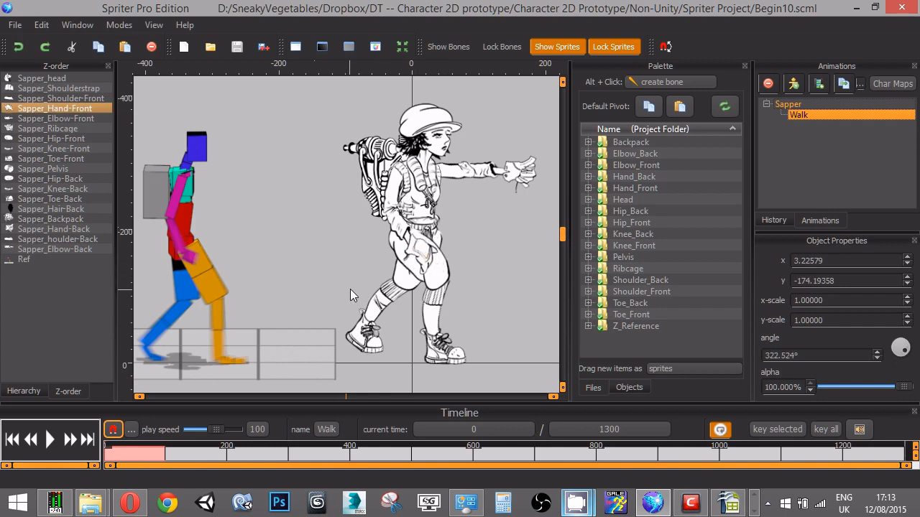
click(362, 257)
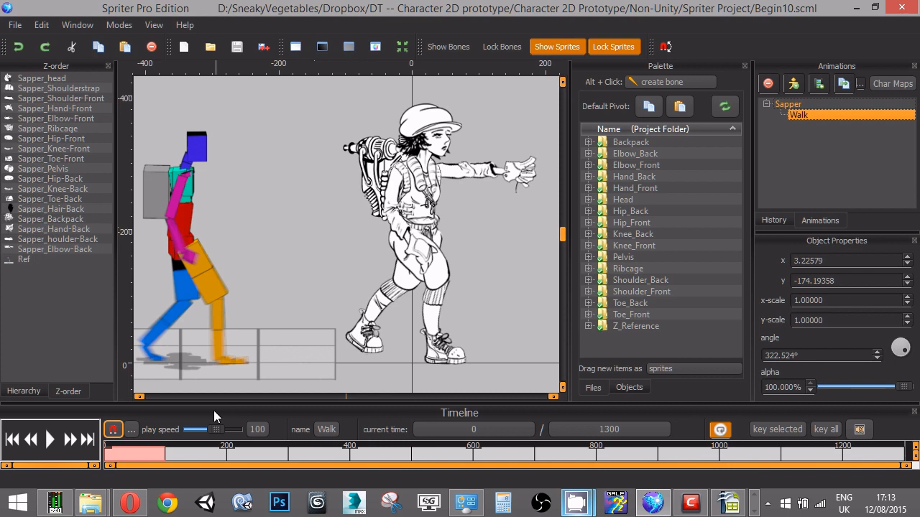
At time 400, lower the front arm and bend it in front of the hips like the reference, with the hand angled about 294°
click(149, 449)
click(257, 451)
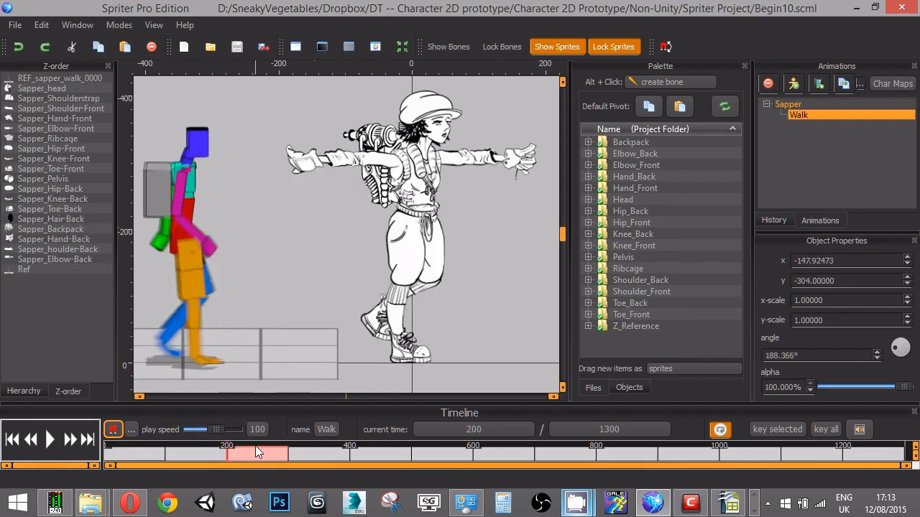
drag(257, 451, 365, 447)
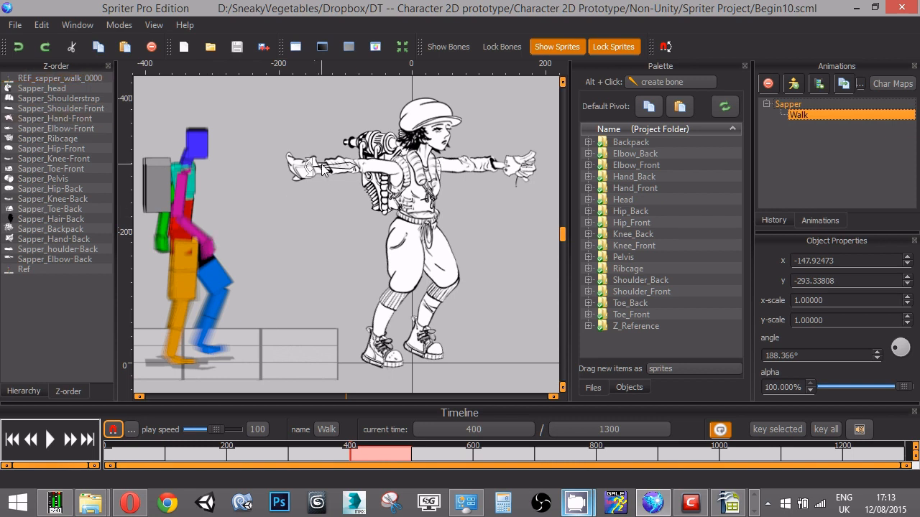
drag(322, 168, 440, 244)
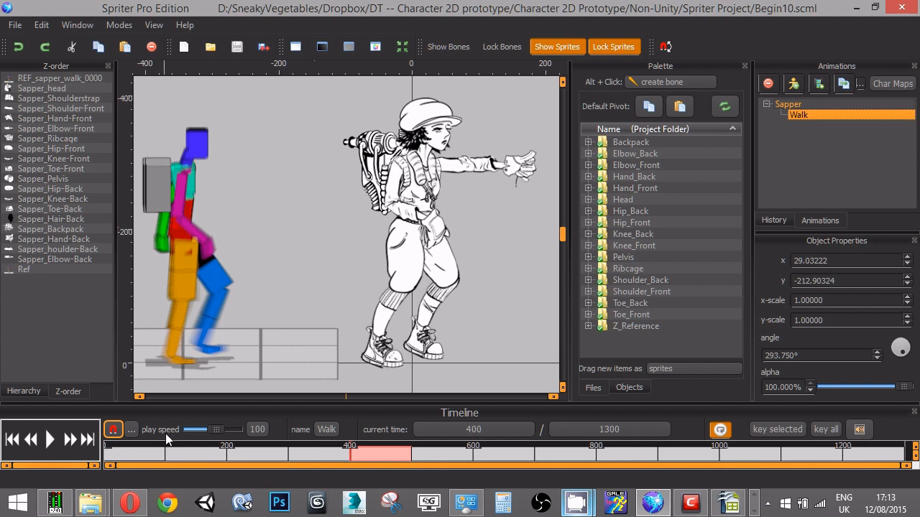
Turn off timeline snapping and scrub from 400 back to about 207 to check the front arm's in-between motion
click(116, 431)
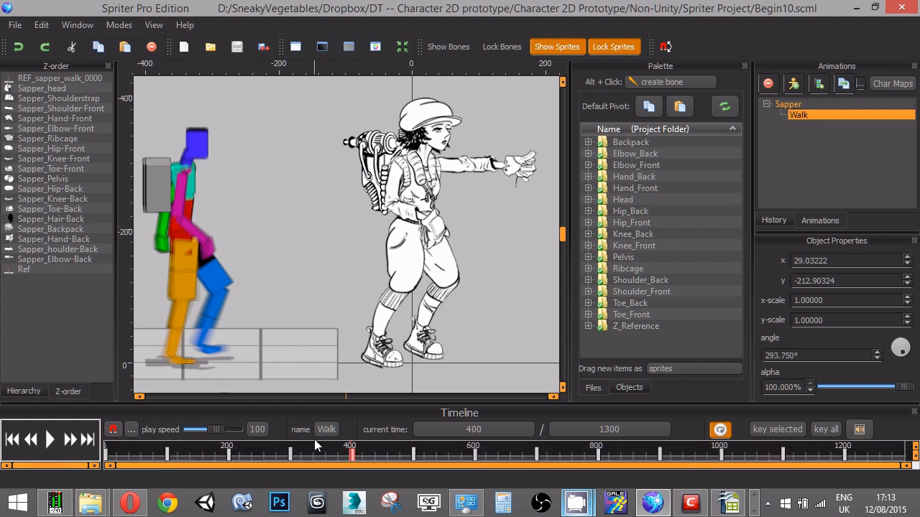
drag(331, 446, 232, 458)
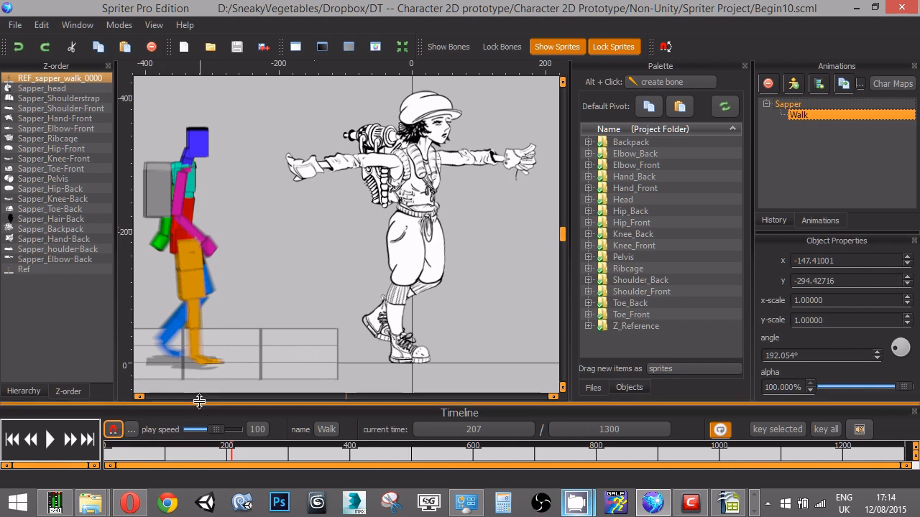
click(320, 164)
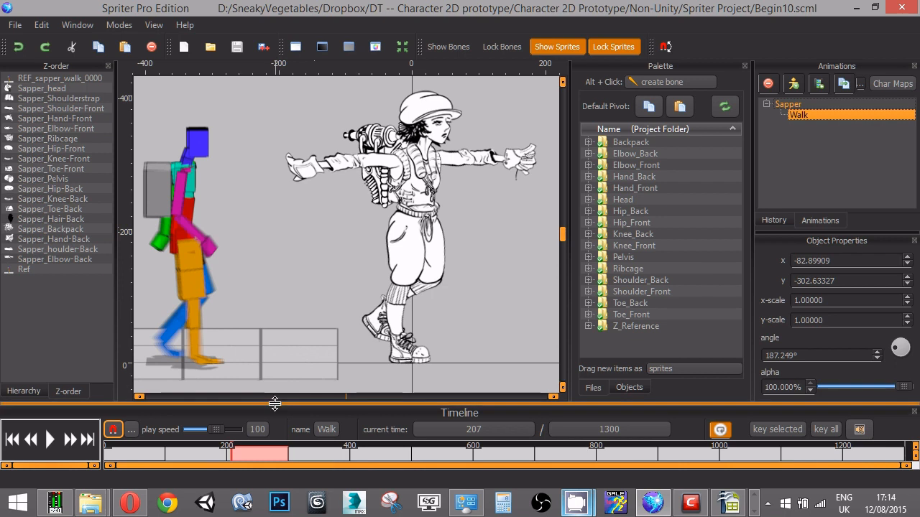
Enlarge the timeline and delete the time-200 keys of bone_ShoulderFront, bone_ElbowFront and bone_HandFront
drag(275, 405, 276, 329)
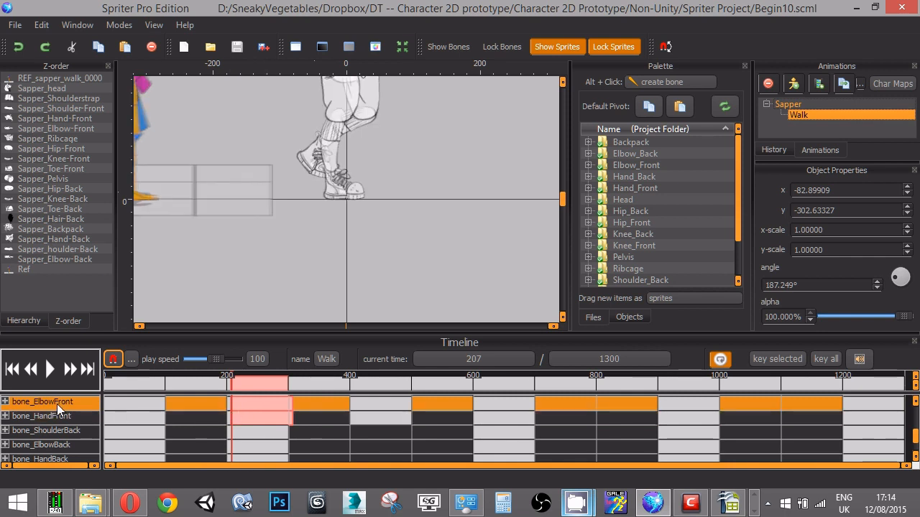
scroll(144, 424, up, 2)
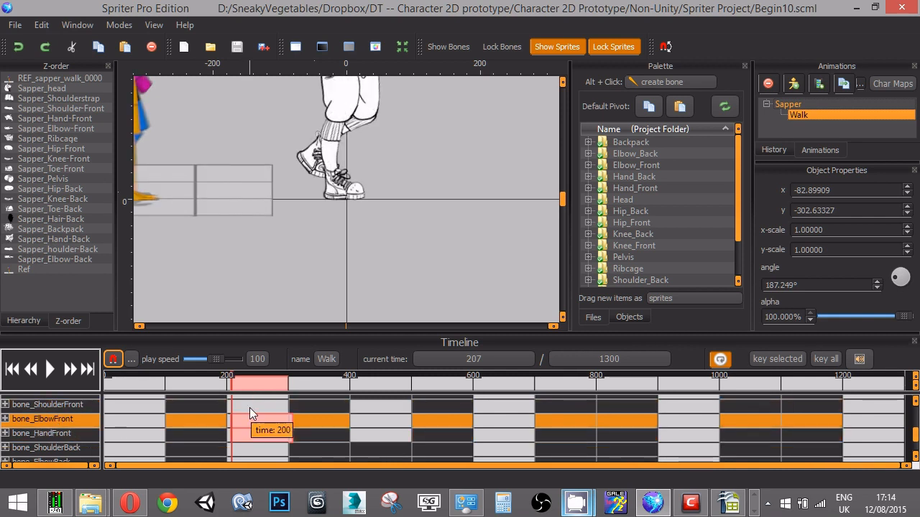
drag(384, 143, 392, 257)
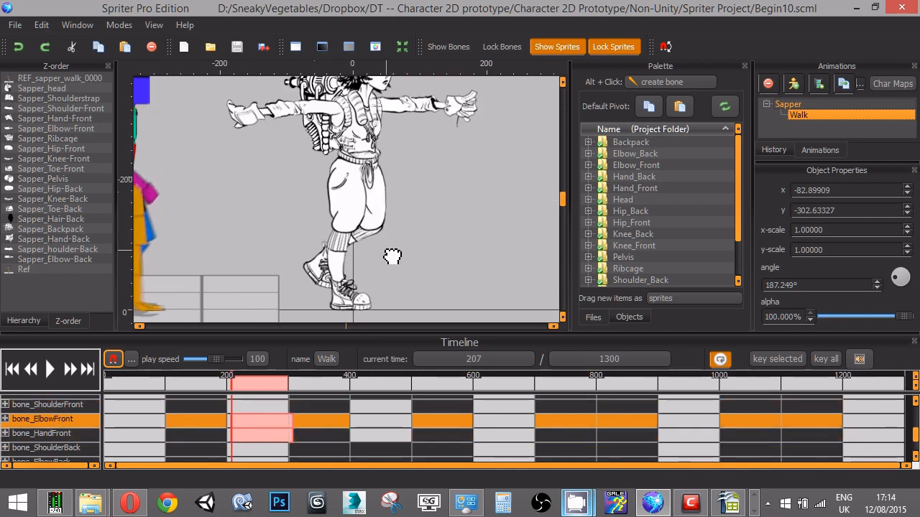
scroll(382, 234, down, 1)
click(260, 405)
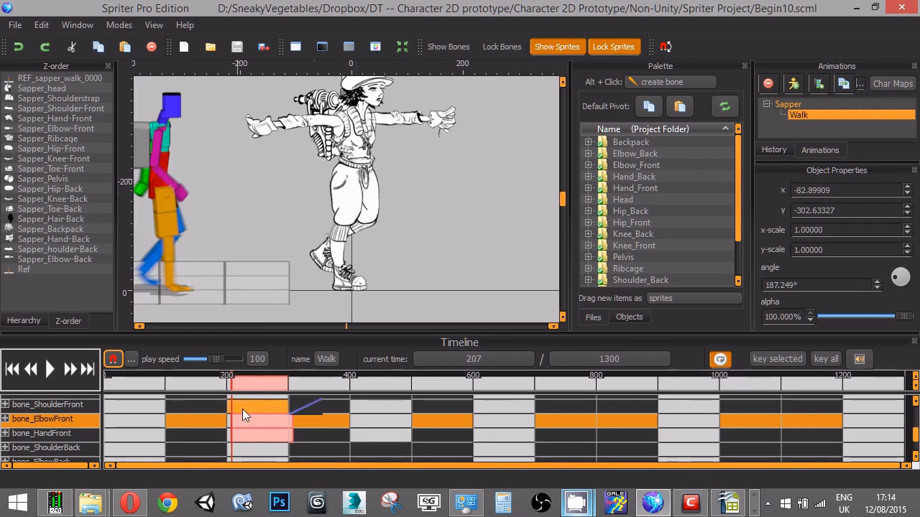
click(246, 410)
click(247, 418)
click(251, 435)
click(252, 423)
click(248, 435)
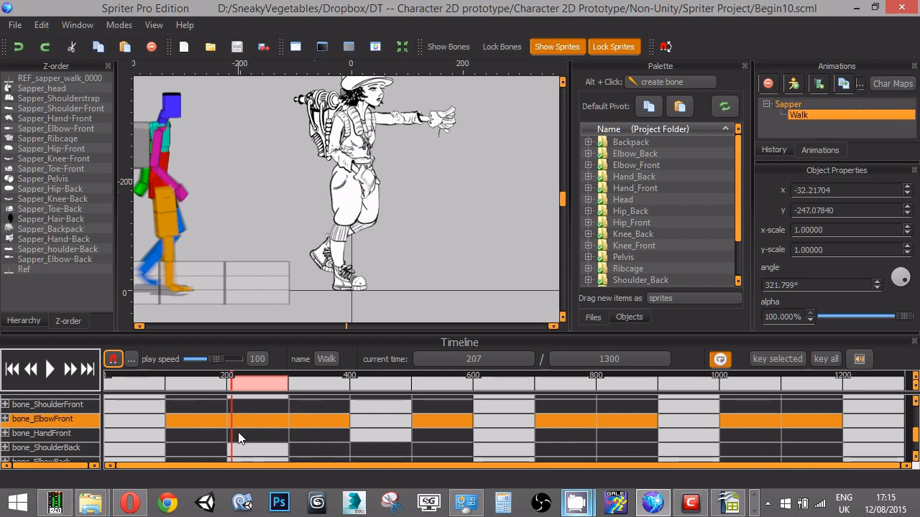
Scrub the walk animation without snapping through the opening poses and on to about 902, comparing the front arm with the reference
click(113, 361)
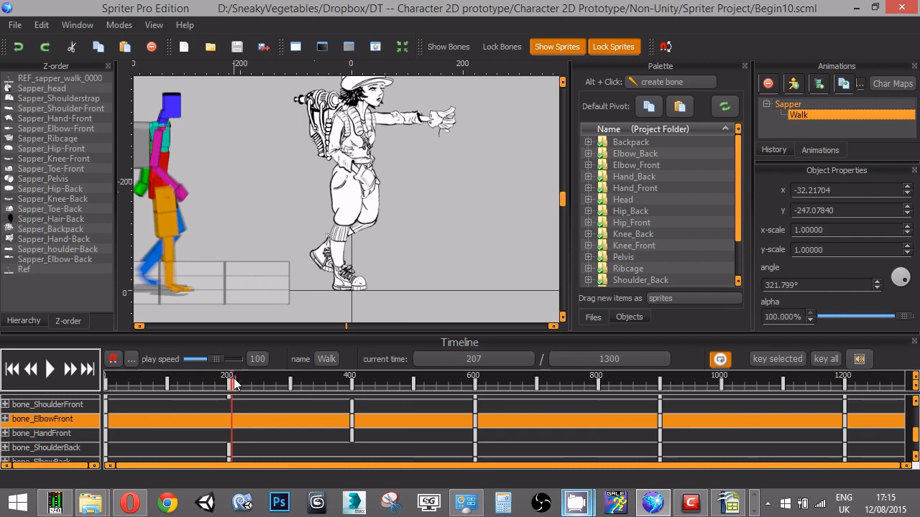
drag(214, 376, 189, 375)
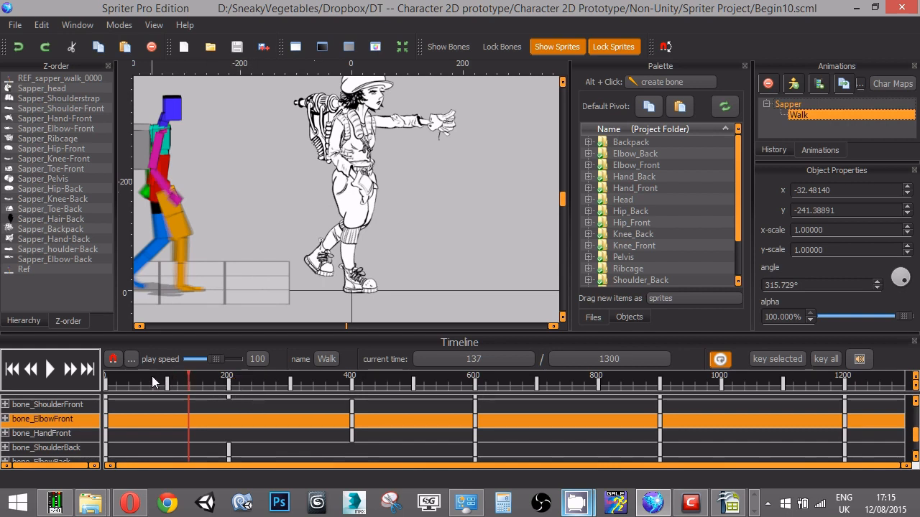
drag(142, 373, 345, 381)
drag(249, 388, 659, 393)
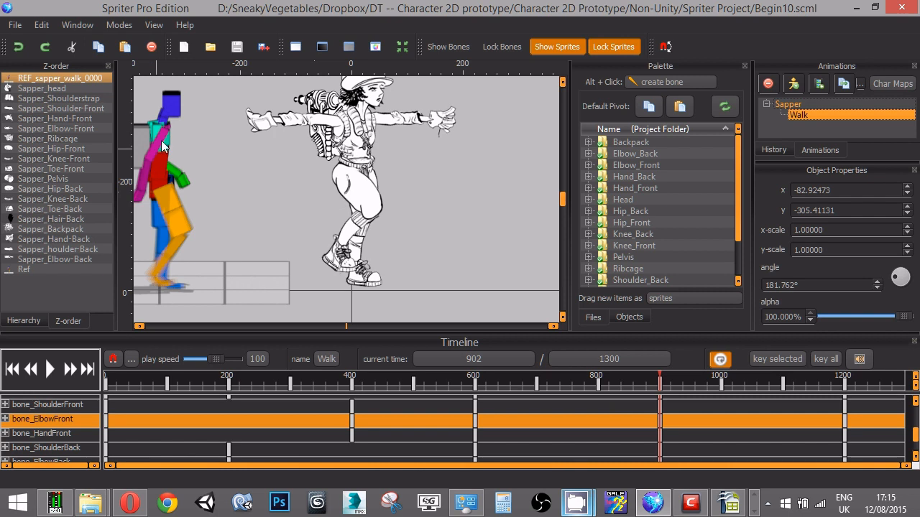
click(146, 179)
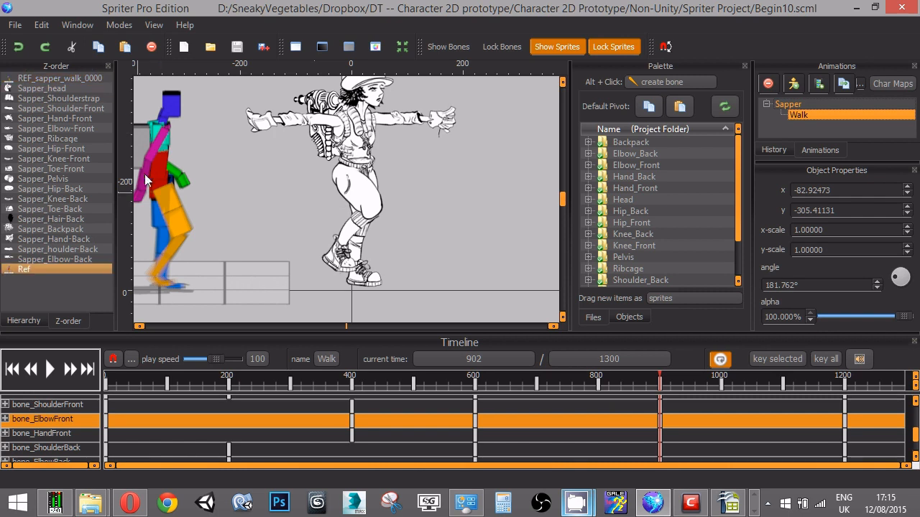
With snapping on and the timeline shrunk, swing the front arm down behind the body at time 900, with the hand angled about 192°
click(112, 360)
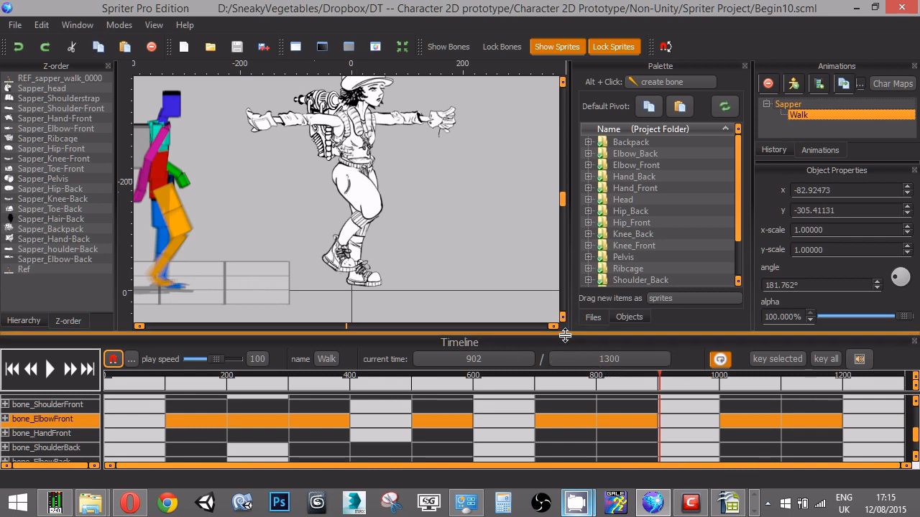
drag(565, 333, 572, 367)
drag(580, 404, 583, 408)
drag(436, 169, 457, 288)
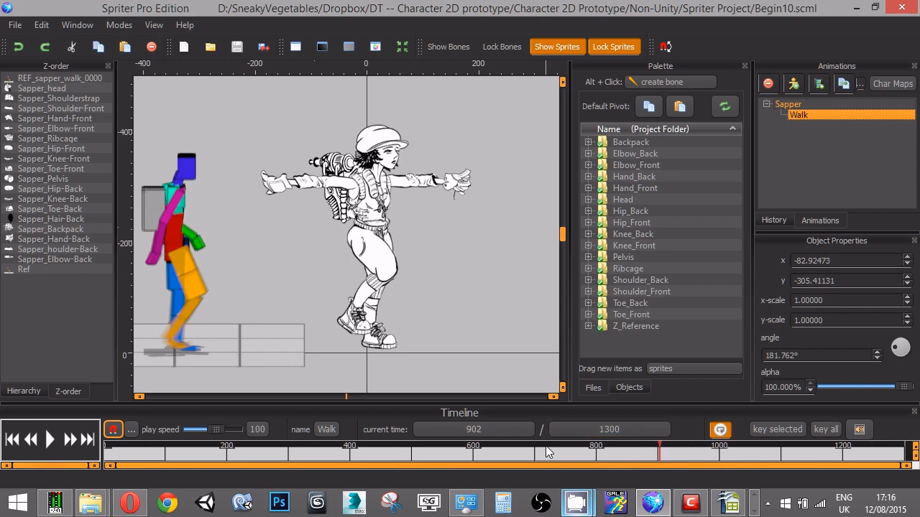
drag(546, 446, 654, 452)
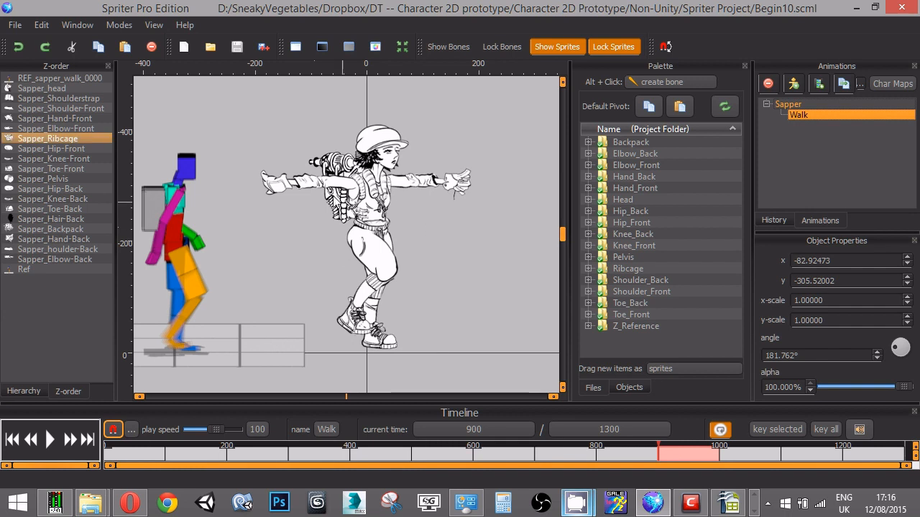
click(291, 184)
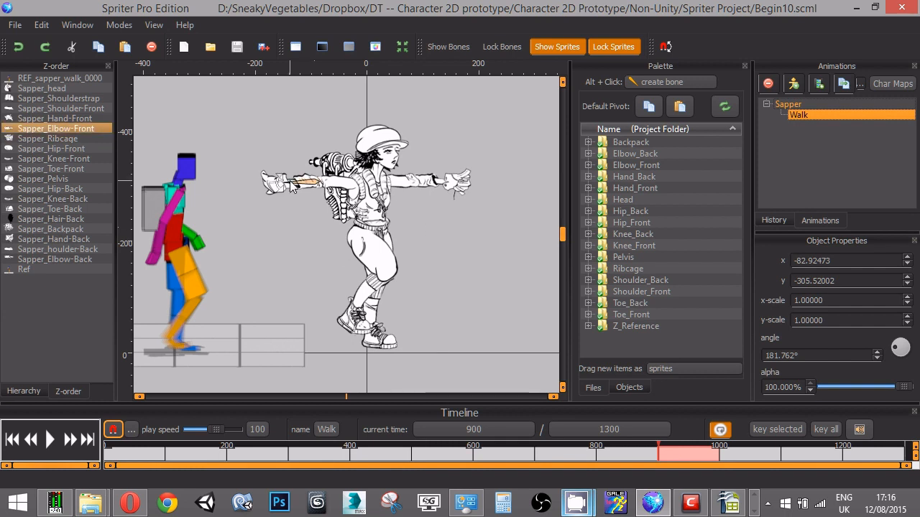
drag(291, 184, 286, 240)
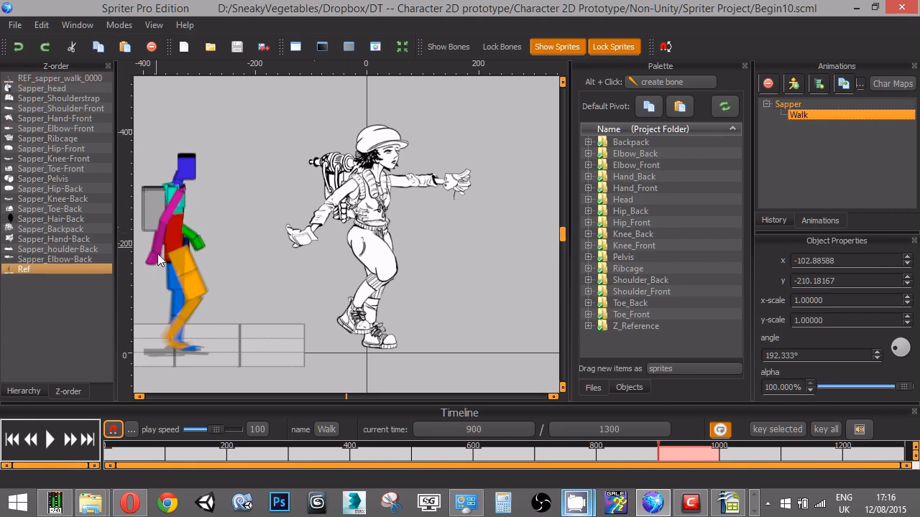
Delete the time-600 keys of bone_ShoulderFront, bone_ElbowFront and bone_HandFront in the enlarged timeline
drag(651, 448, 485, 435)
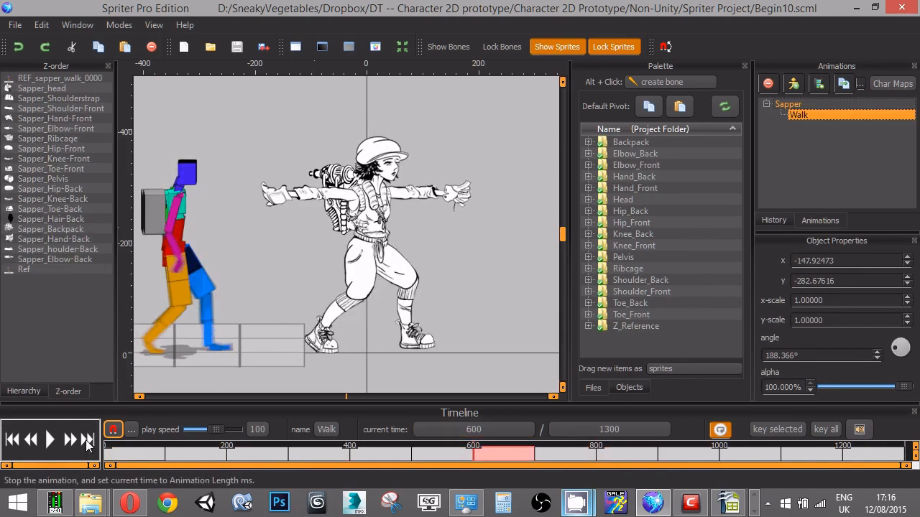
drag(260, 404, 263, 302)
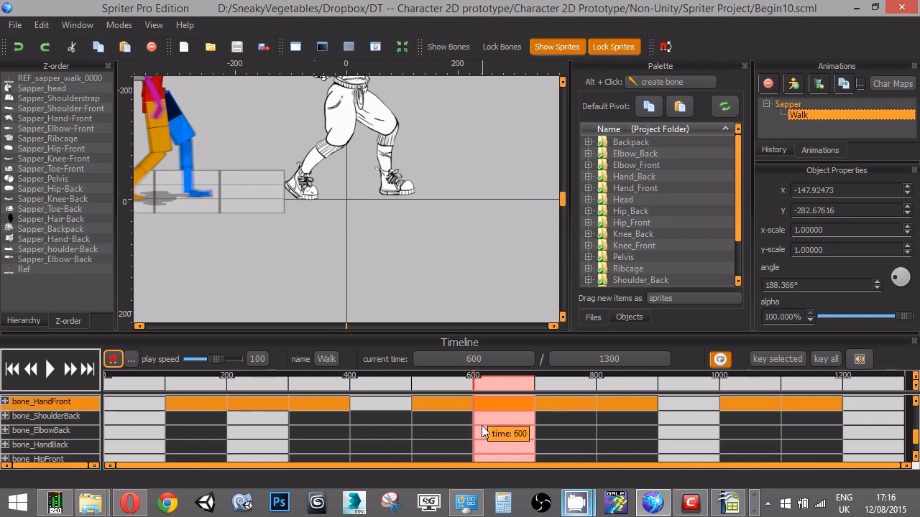
scroll(483, 424, up, 1)
scroll(483, 427, up, 2)
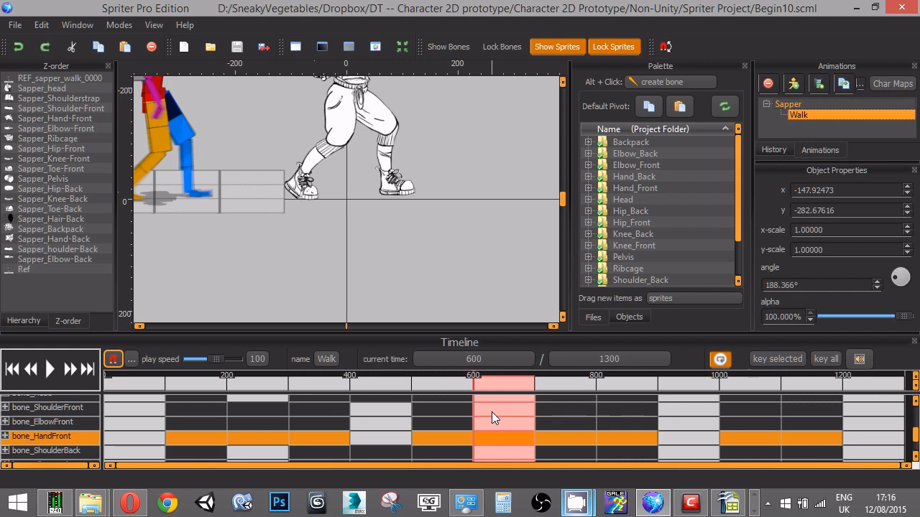
click(492, 412)
key(Delete)
click(489, 421)
key(Delete)
click(484, 440)
key(Delete)
At time 1200, swing the front arm down in front of the hip, with bone_ElbowFront angled about 306°
drag(362, 151, 376, 276)
drag(459, 375, 857, 391)
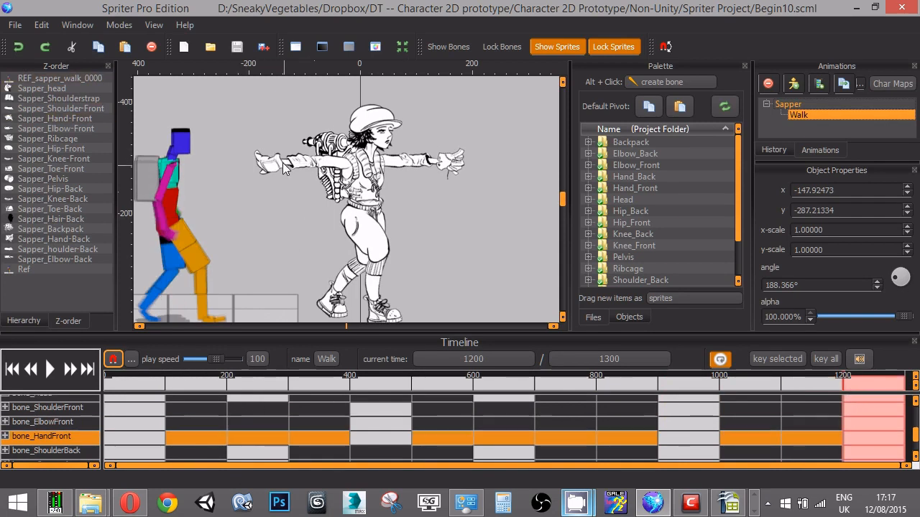
drag(281, 162, 363, 242)
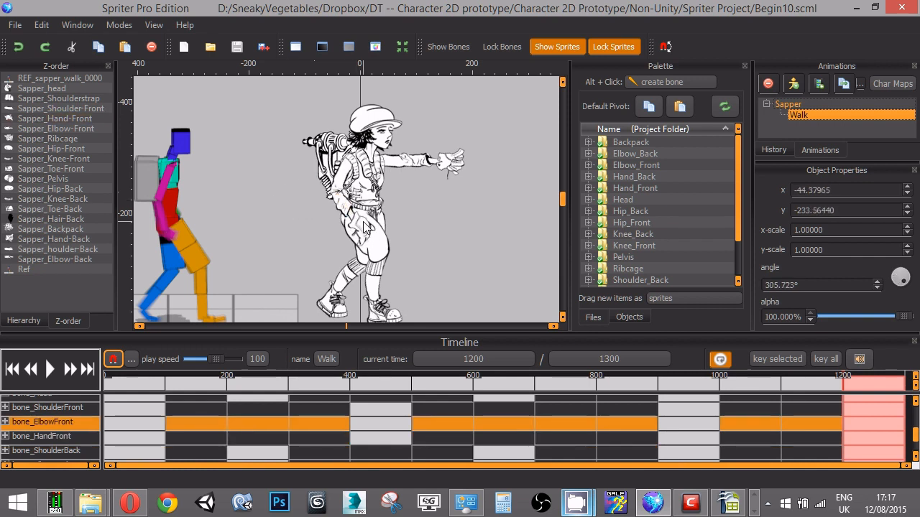
click(364, 248)
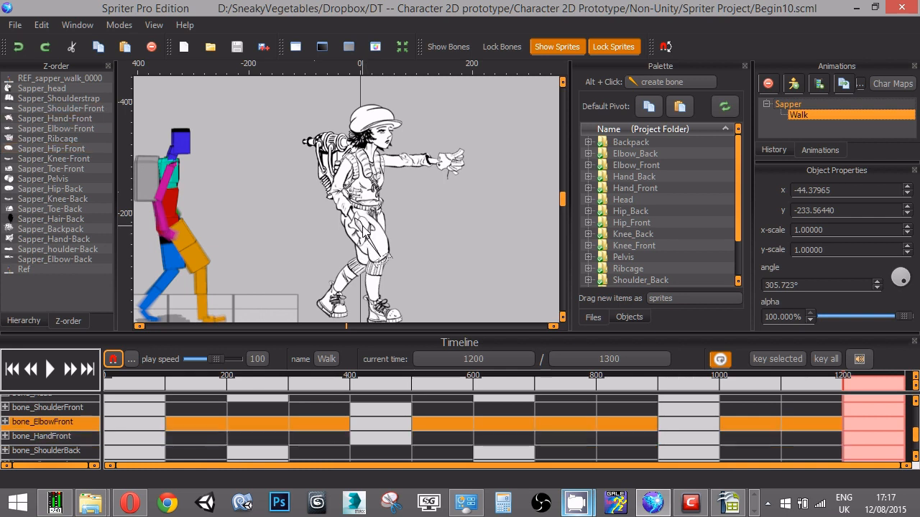
Refine the front forearm at time 1200 by angling bone_ElbowFront about 312° and bone_HandFront about 324°
click(363, 235)
scroll(363, 235, up, 1)
scroll(363, 235, up, 1)
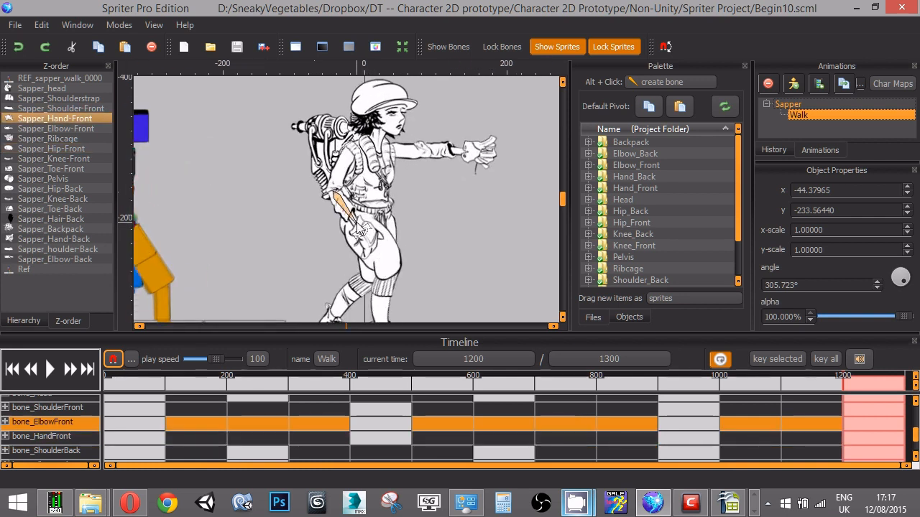
drag(357, 224, 376, 237)
click(371, 233)
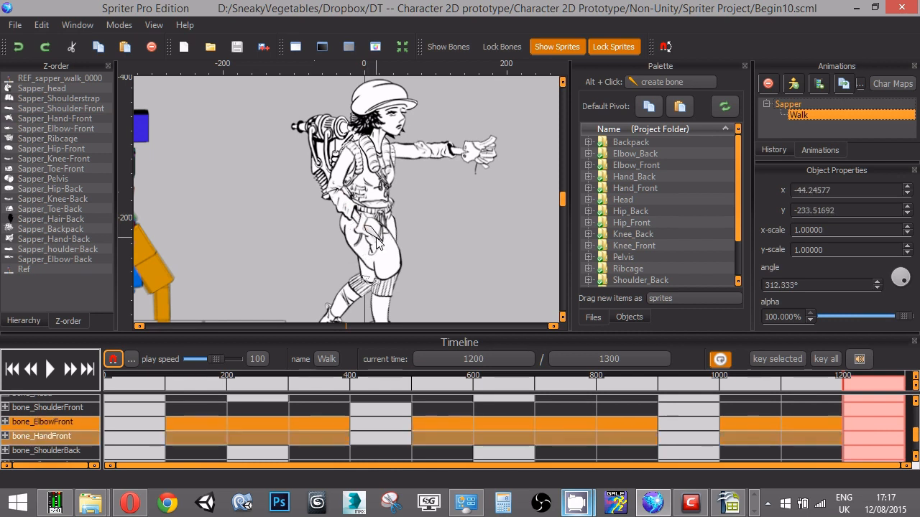
click(366, 245)
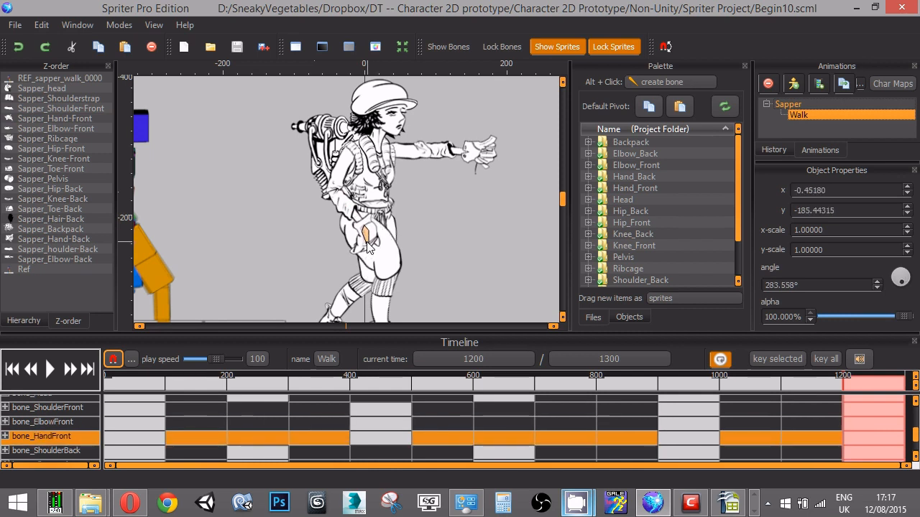
drag(356, 248, 446, 231)
scroll(424, 242, down, 2)
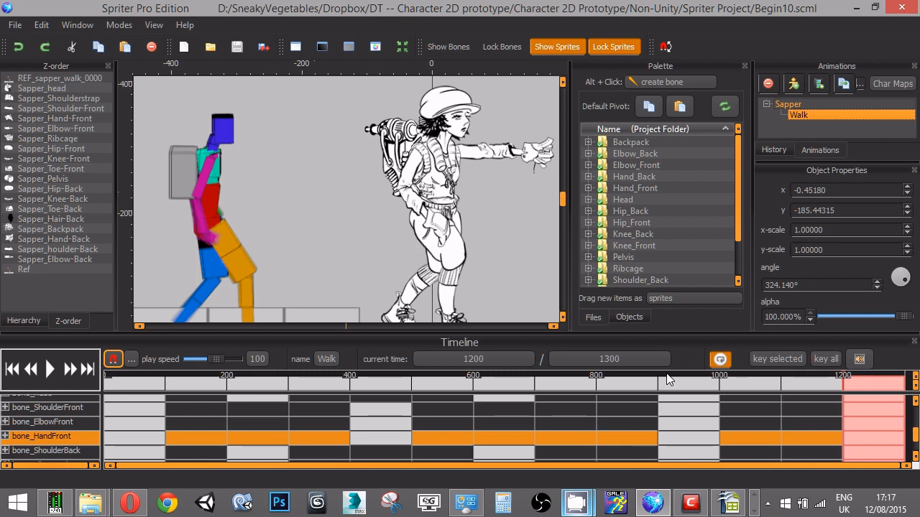
Scrub and play the walk animation to check the front arm's swing, returning to time 0
click(412, 376)
drag(369, 350, 893, 358)
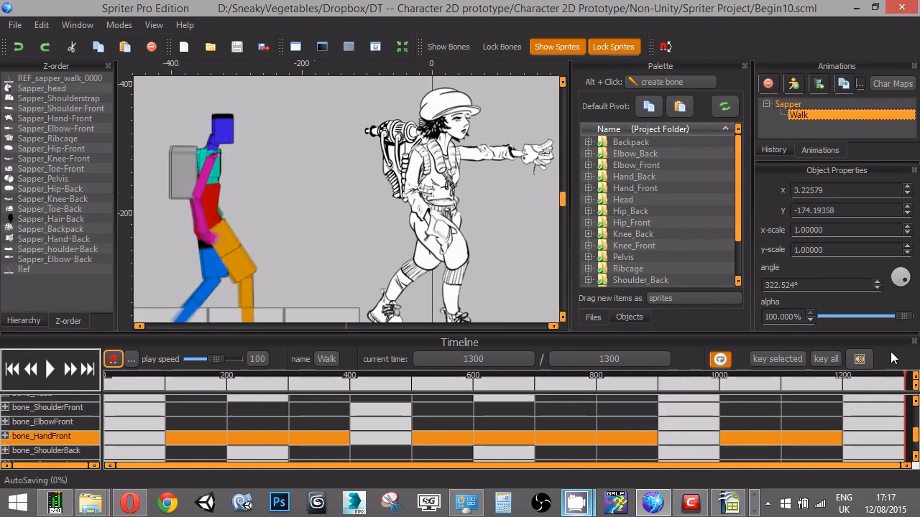
click(50, 369)
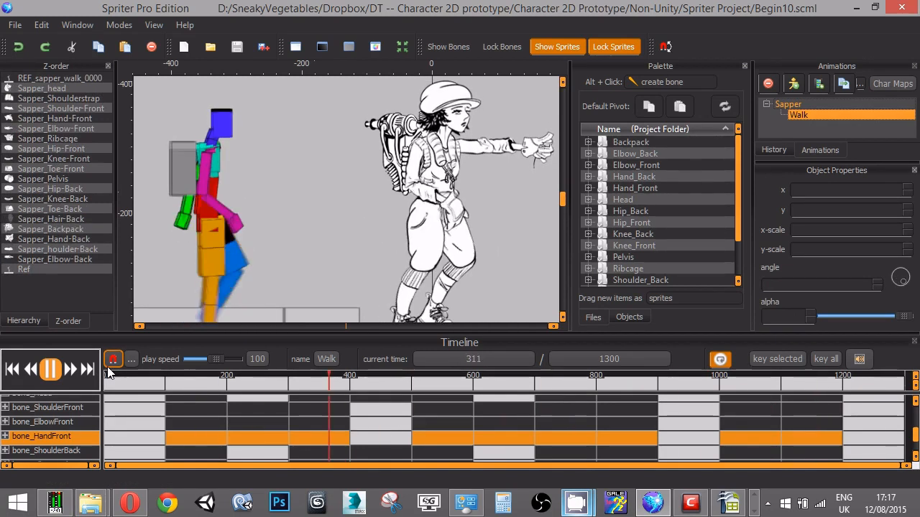
click(54, 373)
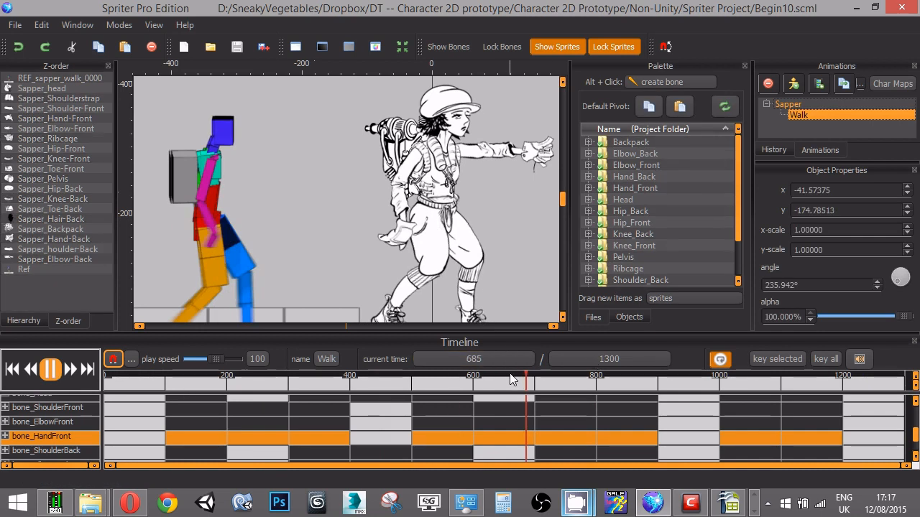
drag(441, 378, 99, 375)
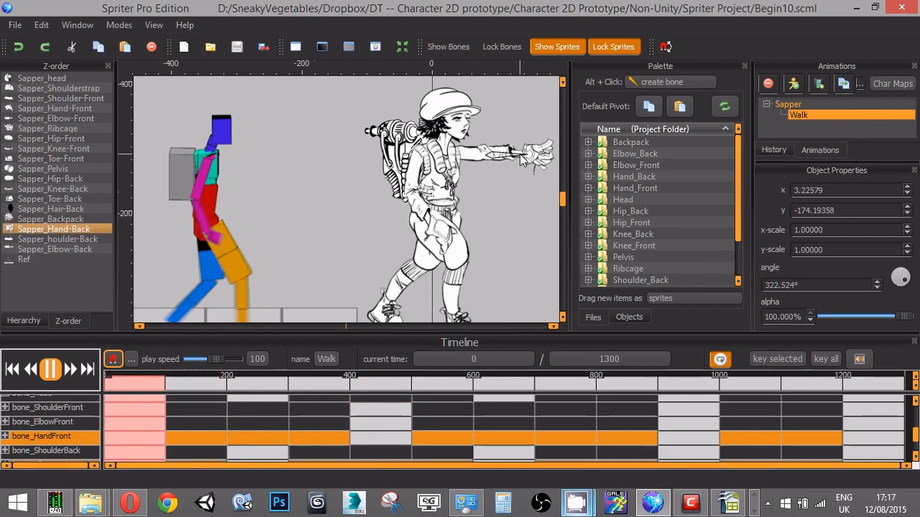
Swing the back arm down behind the body at times 0 and 400, with bone_ElbowBack about 252° and 236° respectively
drag(522, 159, 413, 216)
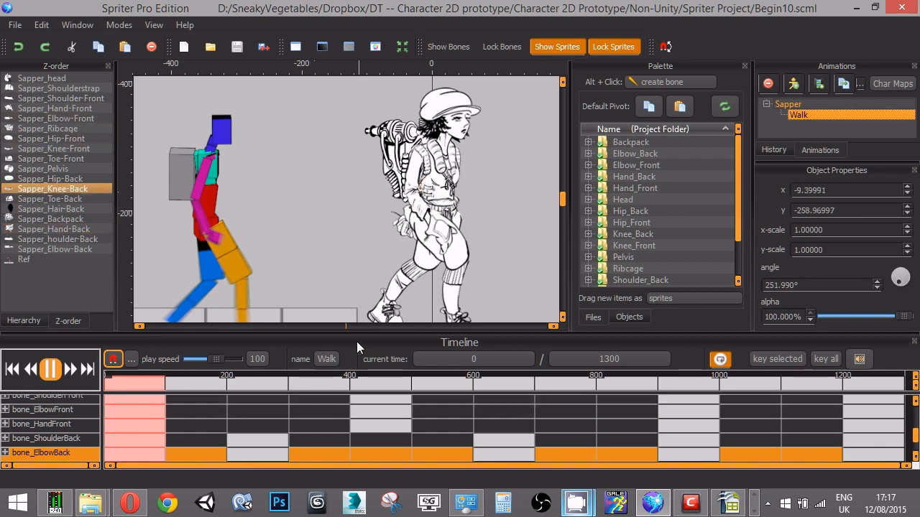
drag(156, 373, 370, 365)
drag(525, 160, 400, 201)
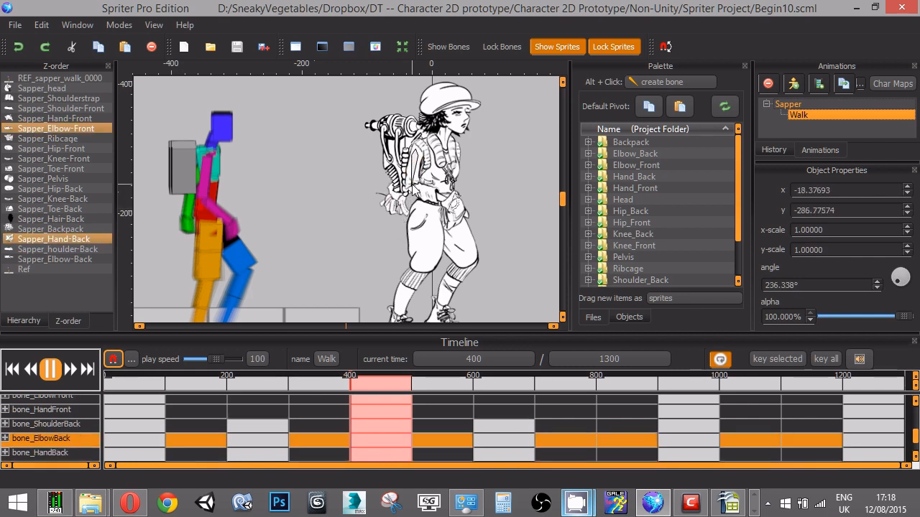
Adjust the front arm at time 400 with bone_ShoulderFront angled about 275°, and scrub back to time 200 to check it
drag(412, 180, 418, 181)
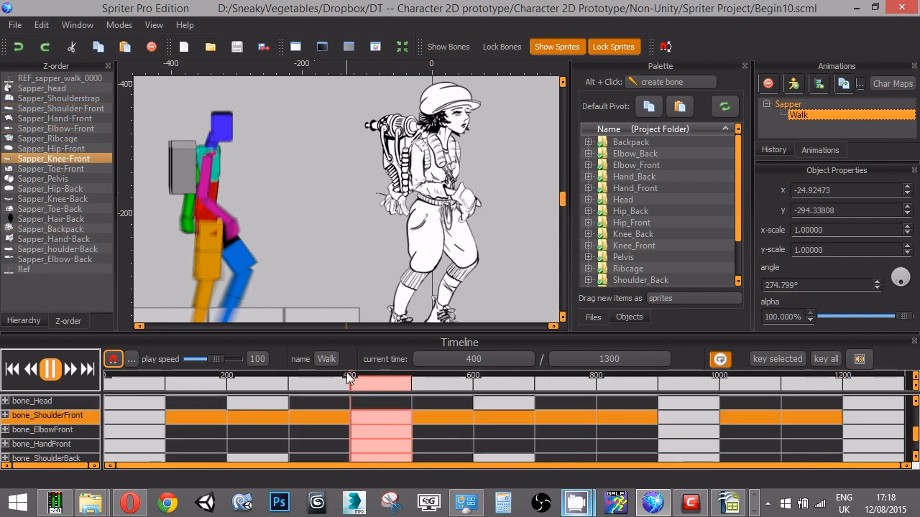
drag(329, 377, 289, 383)
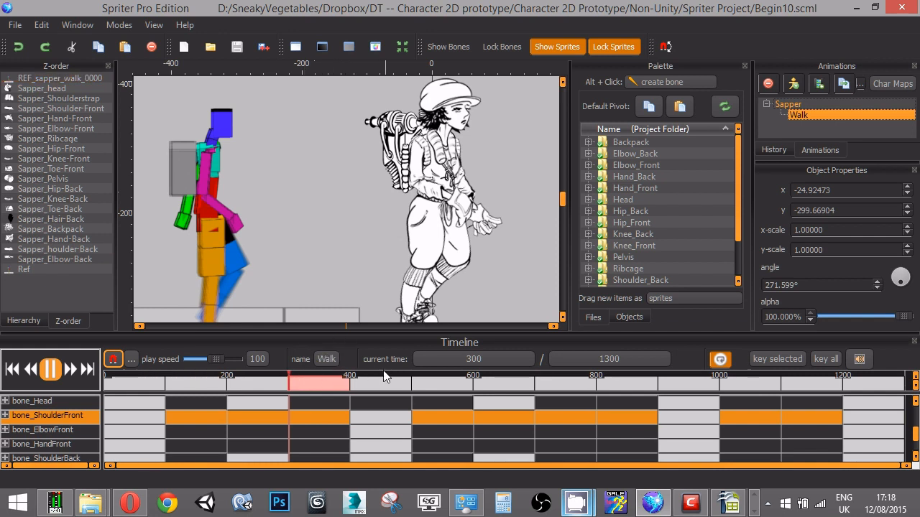
click(388, 380)
drag(389, 375, 257, 403)
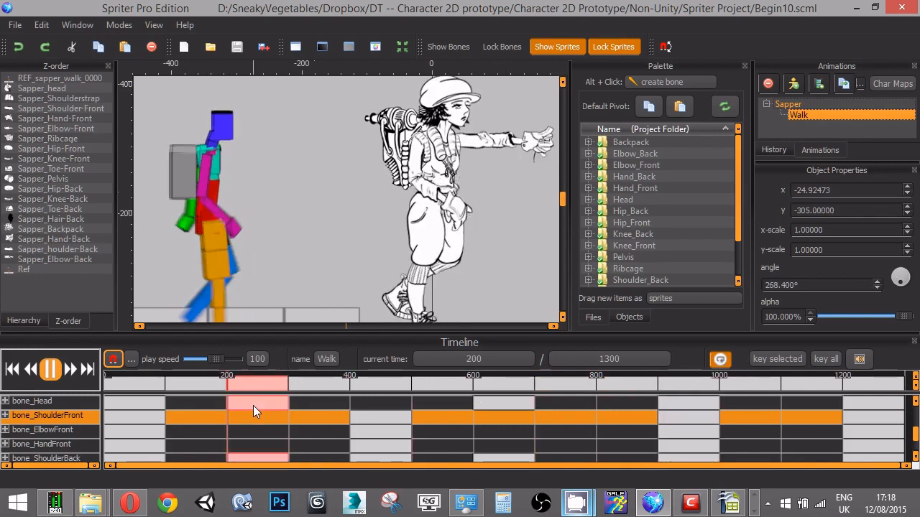
Delete the time-200 keys of bone_ShoulderBack, bone_ElbowBack and bone_HandBack
click(474, 155)
scroll(283, 414, up, 1)
scroll(287, 413, up, 3)
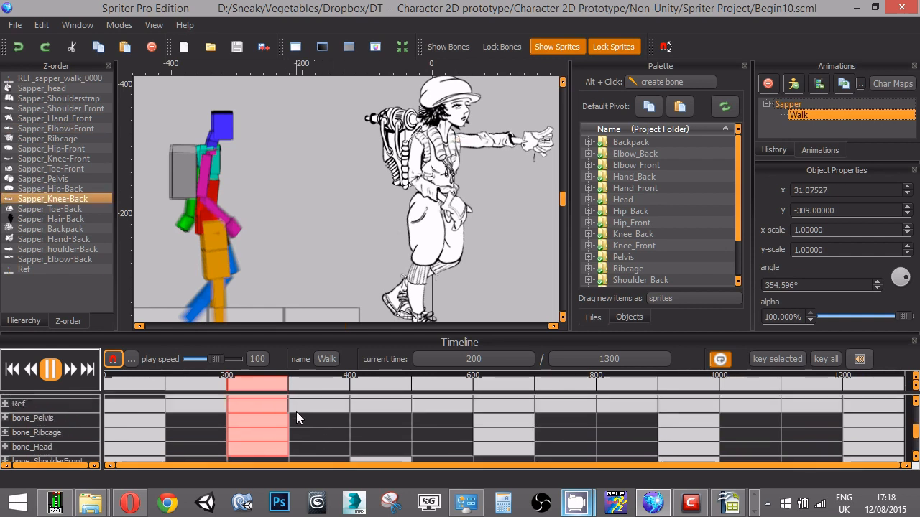
click(203, 394)
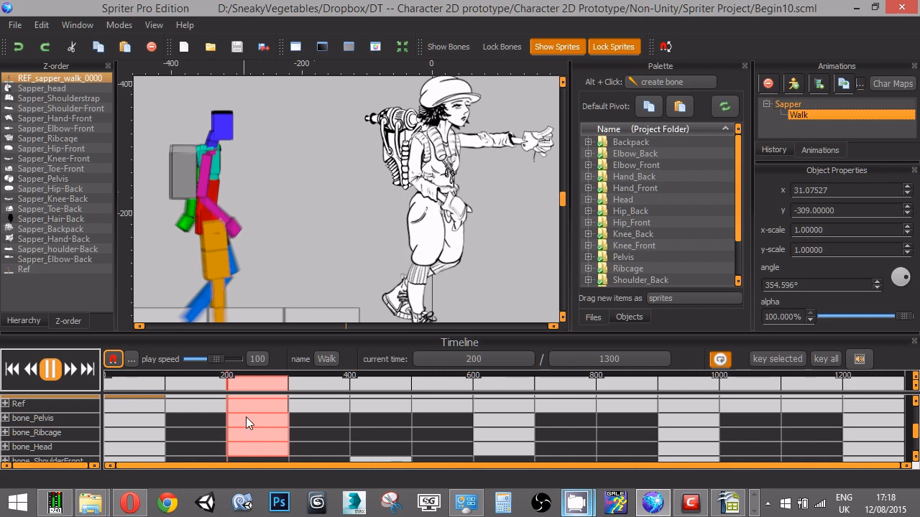
click(512, 147)
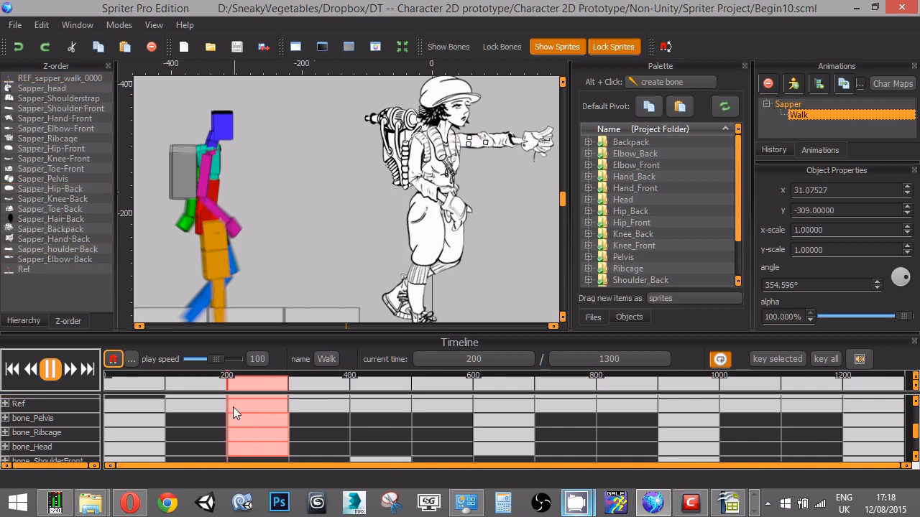
scroll(176, 423, down, 3)
click(176, 424)
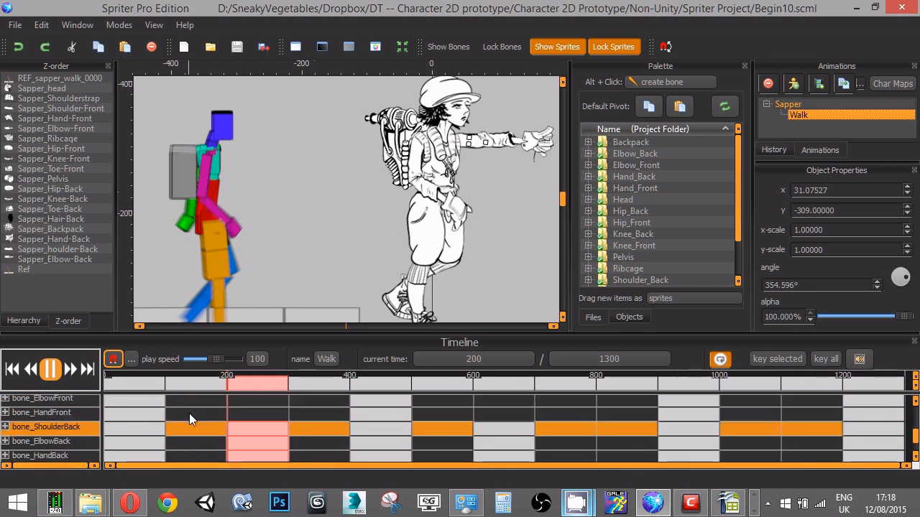
scroll(191, 413, down, 2)
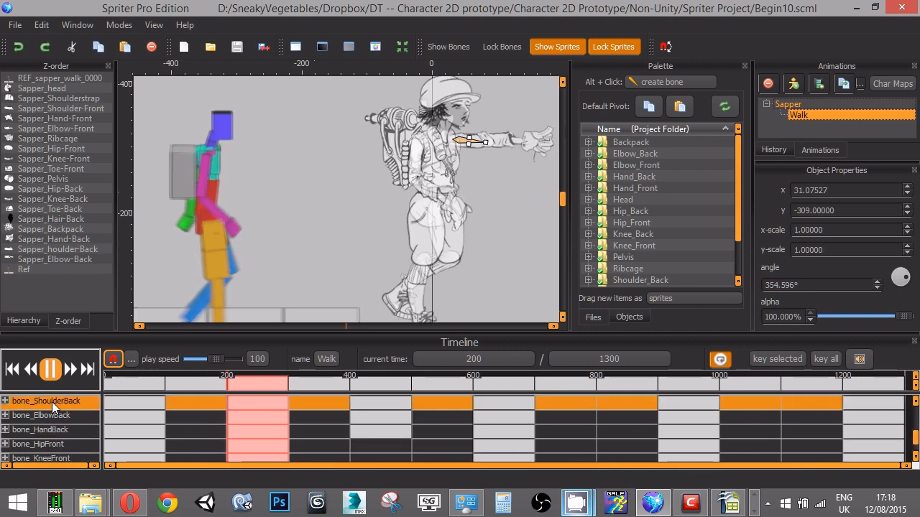
click(252, 406)
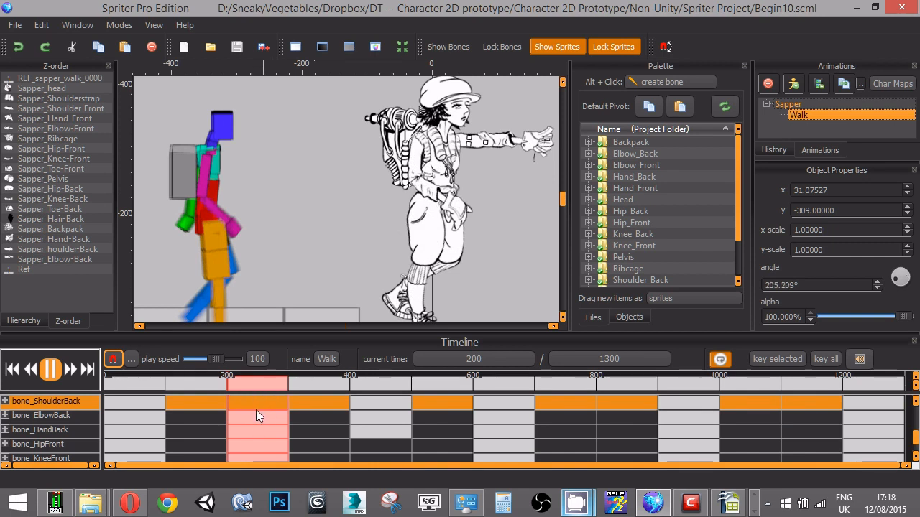
click(247, 431)
key(Delete)
key(Delete)
Delete the keys of bone_ShoulderBack, bone_ElbowBack and bone_HandBack at times 600, 900 and 1200
click(500, 417)
key(Delete)
click(499, 430)
key(Delete)
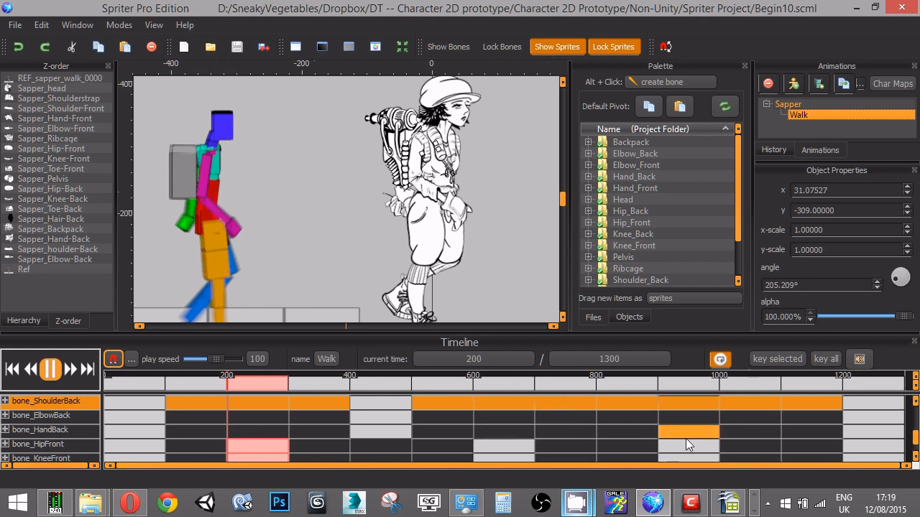
click(879, 406)
key(Delete)
key(Delete)
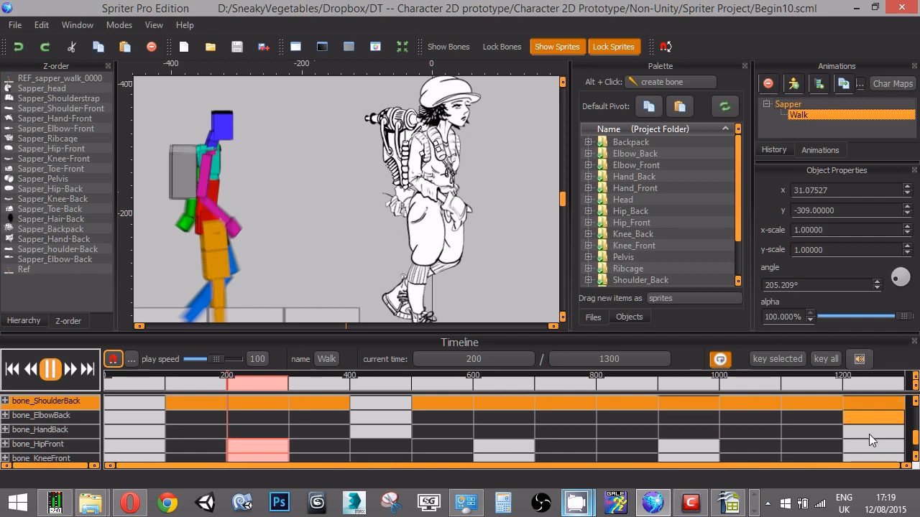
click(869, 434)
key(Delete)
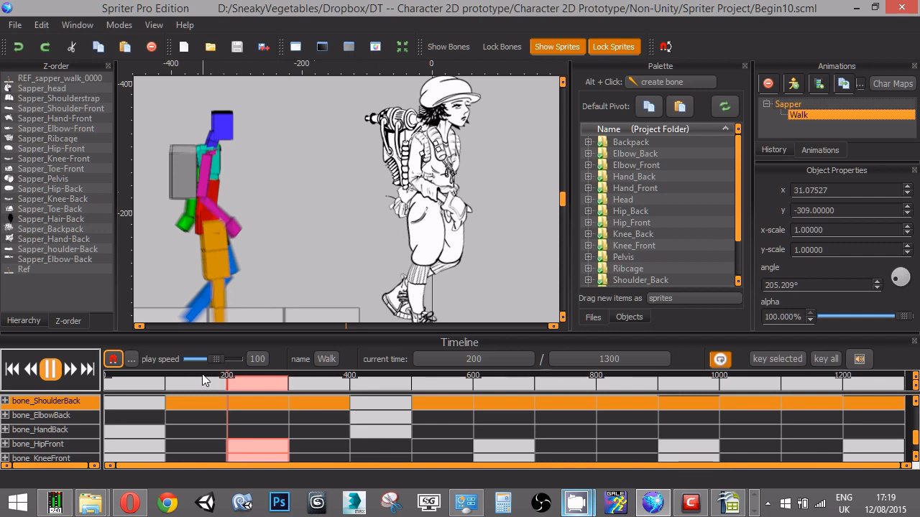
At time 900, swing the back arm forward in front of the body, with bone_ElbowBack angled about 335°
mouse_move(201, 381)
mouse_down()
mouse_move(119, 378)
mouse_move(251, 379)
mouse_move(441, 415)
mouse_move(548, 412)
mouse_up()
click(657, 393)
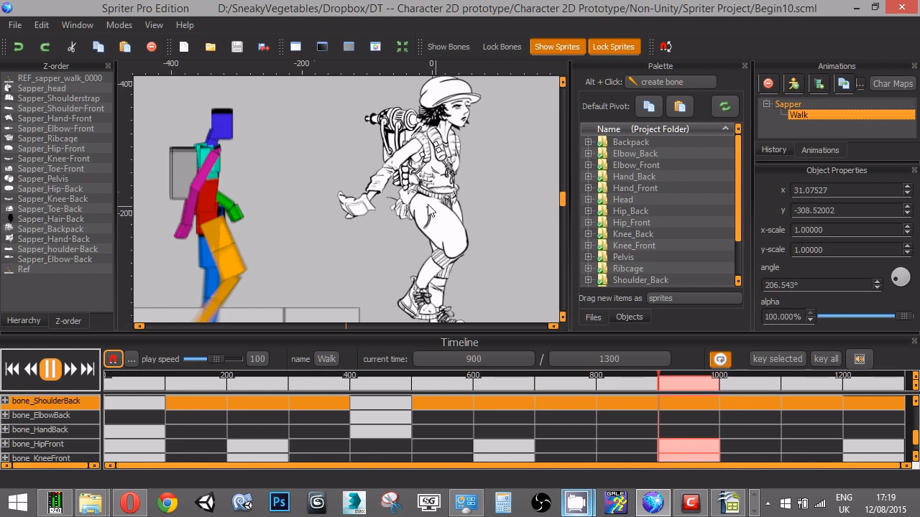
click(411, 192)
drag(411, 193, 486, 192)
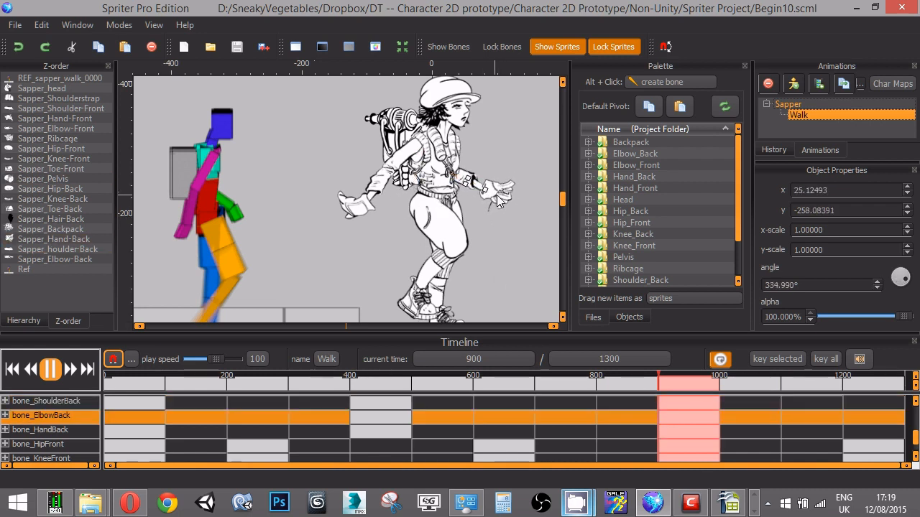
click(491, 212)
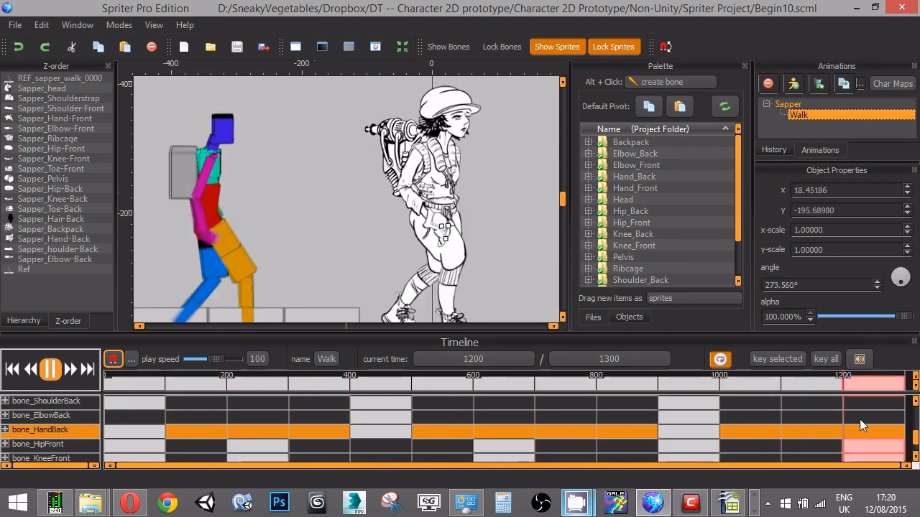
Scrub the walk cycle from time 0 through 400, 600 and 800 to 900, comparing both arms with the coloured reference
drag(676, 417, 40, 383)
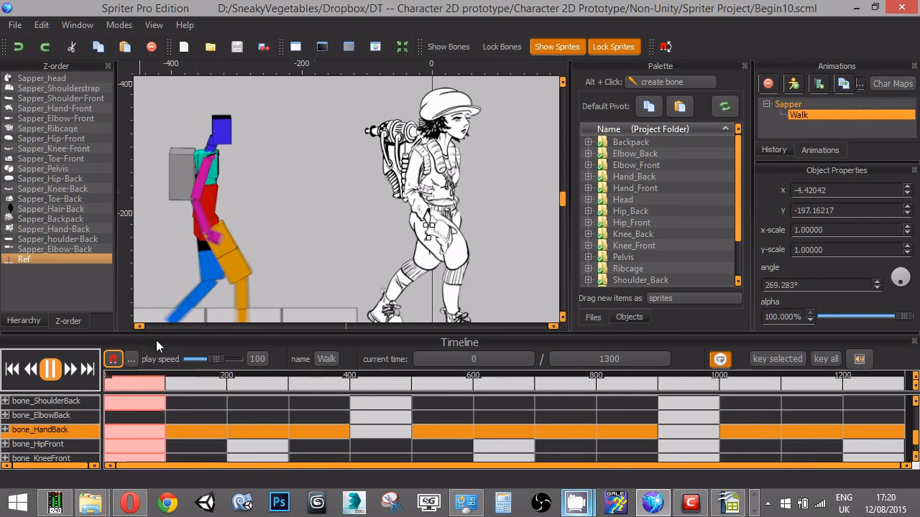
drag(283, 273, 299, 233)
scroll(299, 233, down, 2)
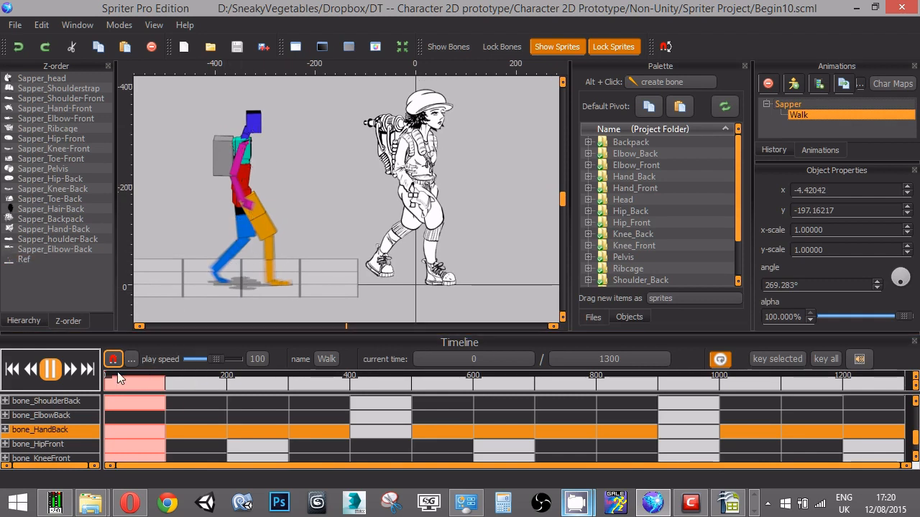
drag(114, 372, 360, 374)
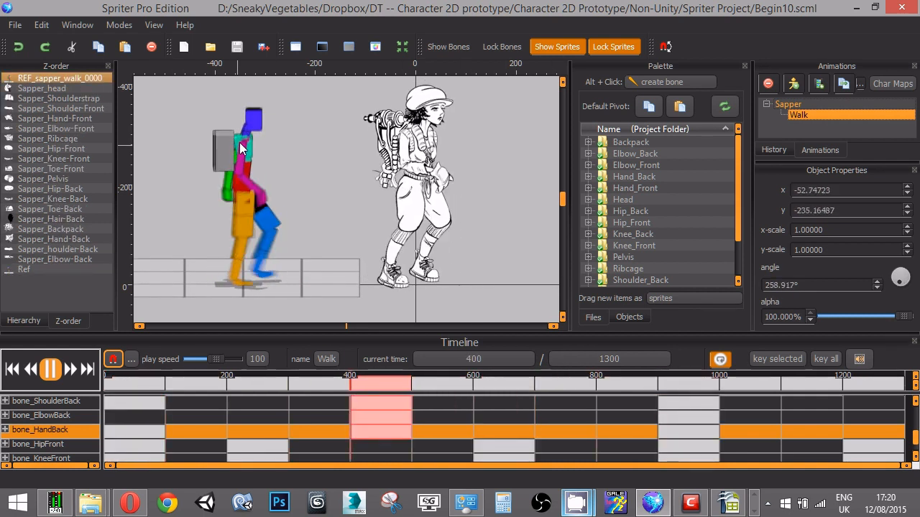
scroll(243, 169, up, 3)
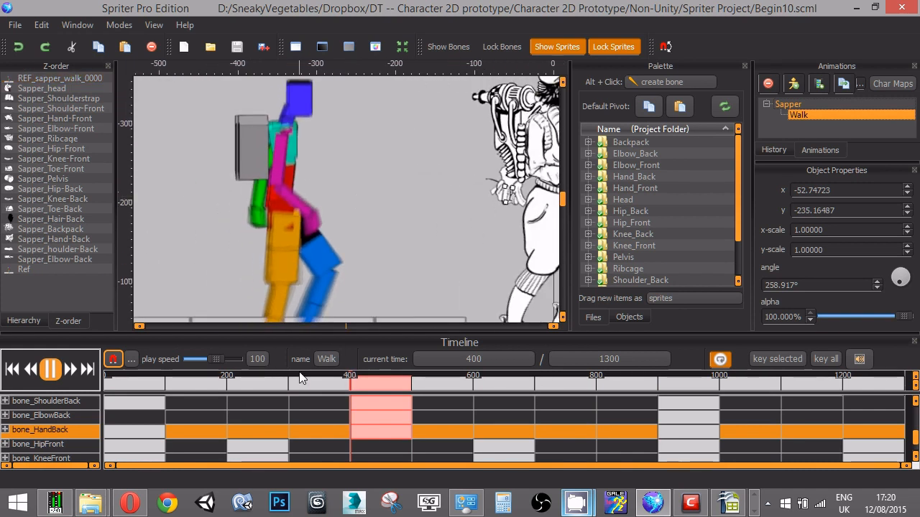
drag(302, 375, 457, 373)
drag(484, 234, 400, 250)
scroll(401, 250, down, 2)
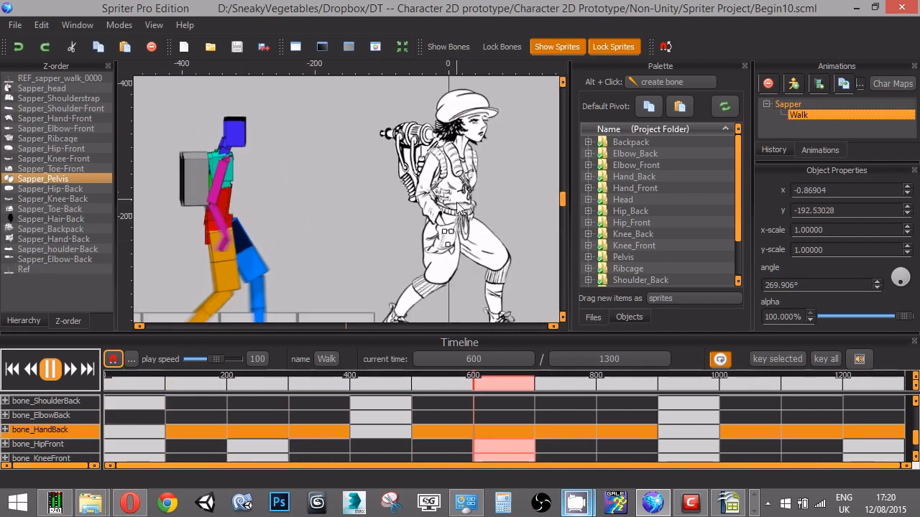
drag(247, 379, 608, 381)
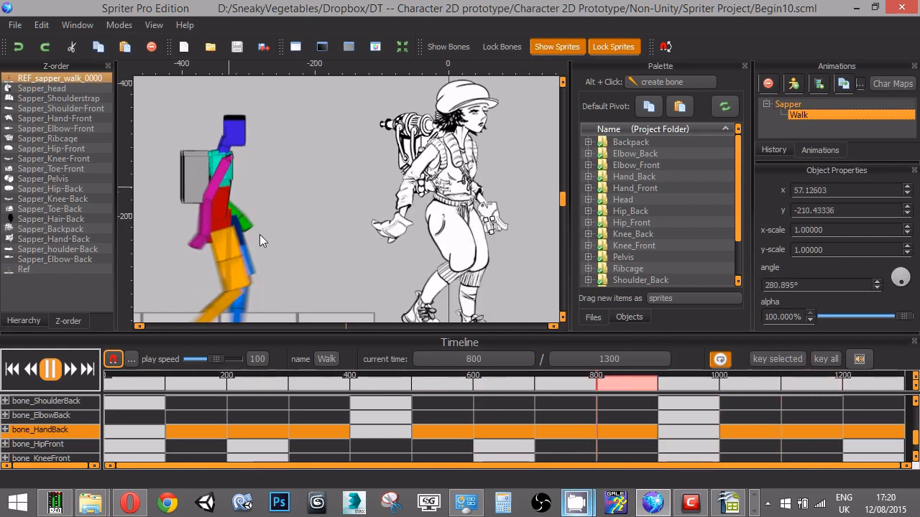
drag(587, 380, 649, 385)
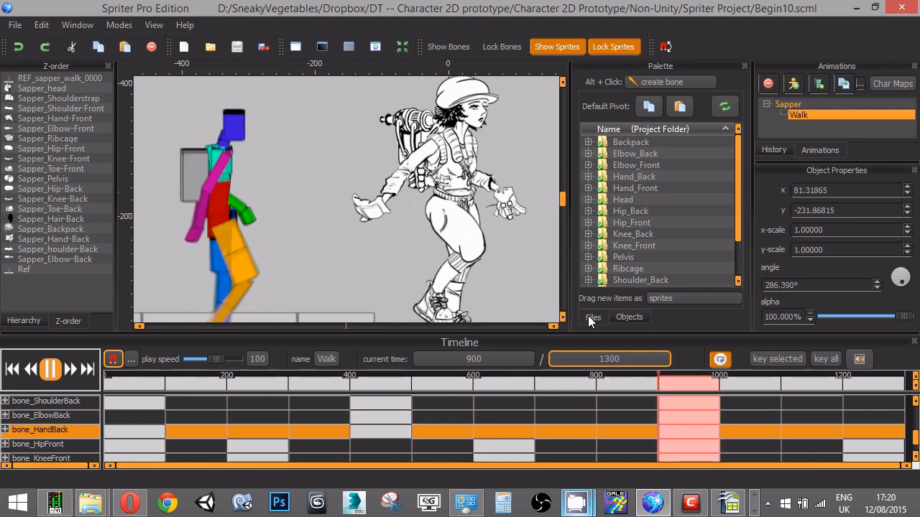
Reposition bone_HipFront to about x -7.8, y -206.7 at time 900 and about x -16.4, y -198.6 at time 400
click(444, 217)
drag(444, 213, 446, 212)
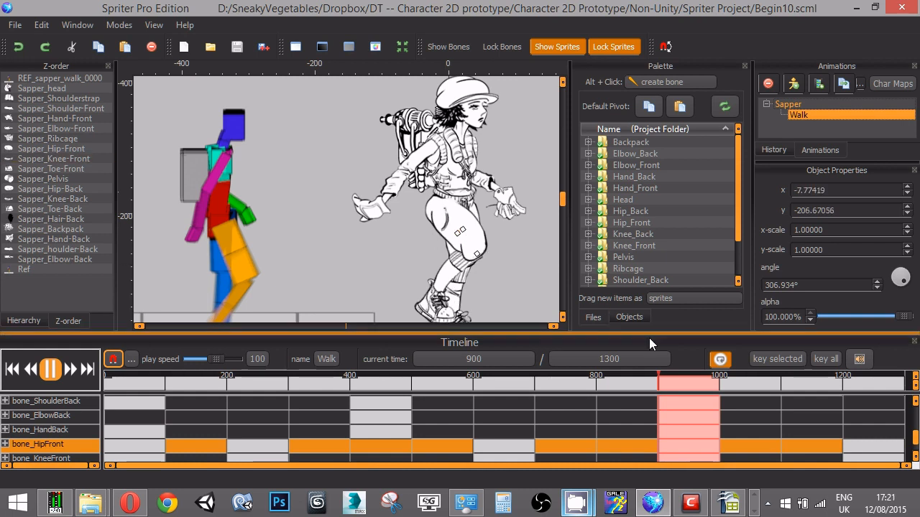
drag(655, 372, 365, 388)
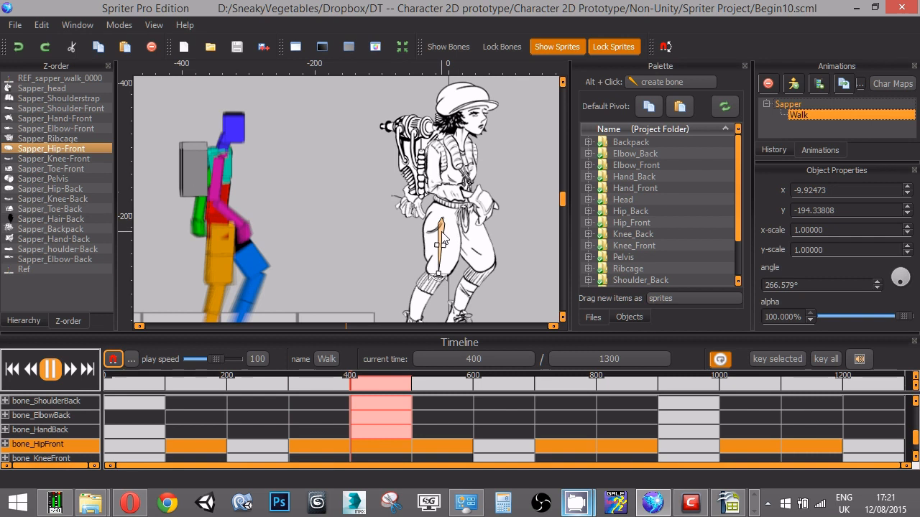
drag(443, 227, 439, 219)
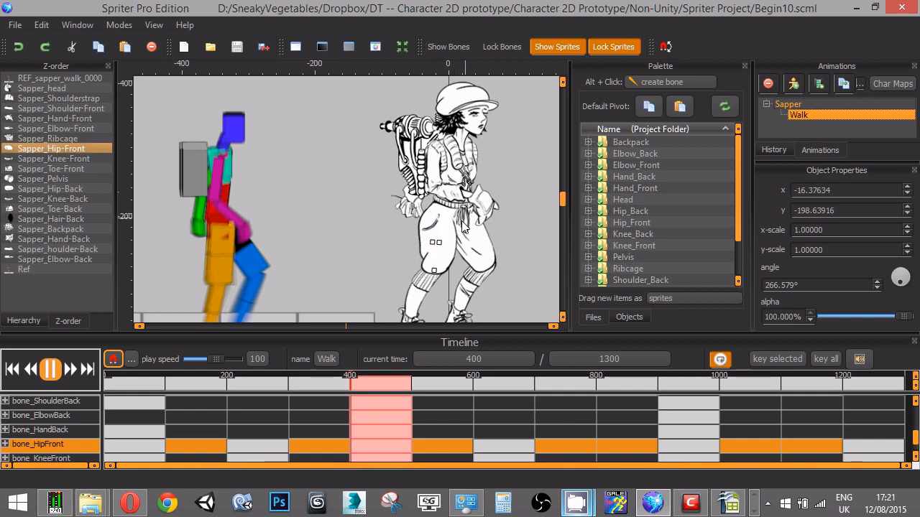
click(430, 246)
drag(355, 373, 602, 404)
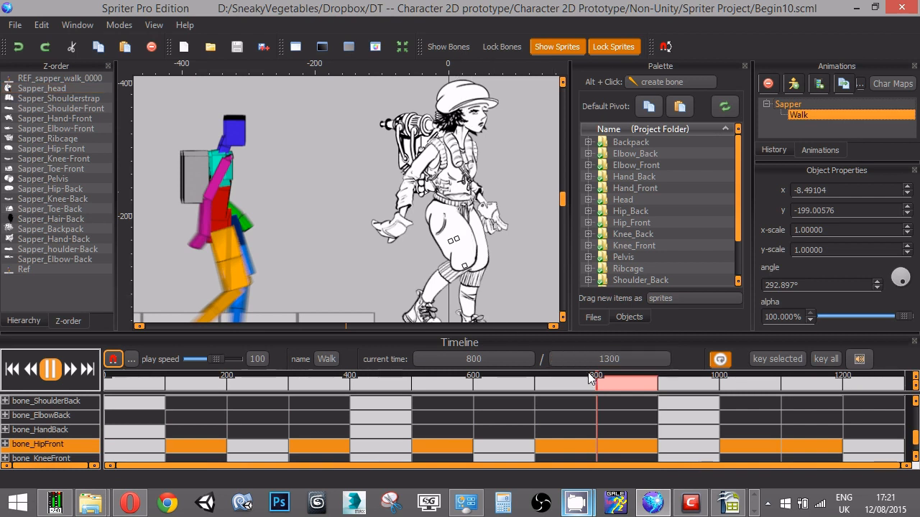
drag(563, 375, 321, 391)
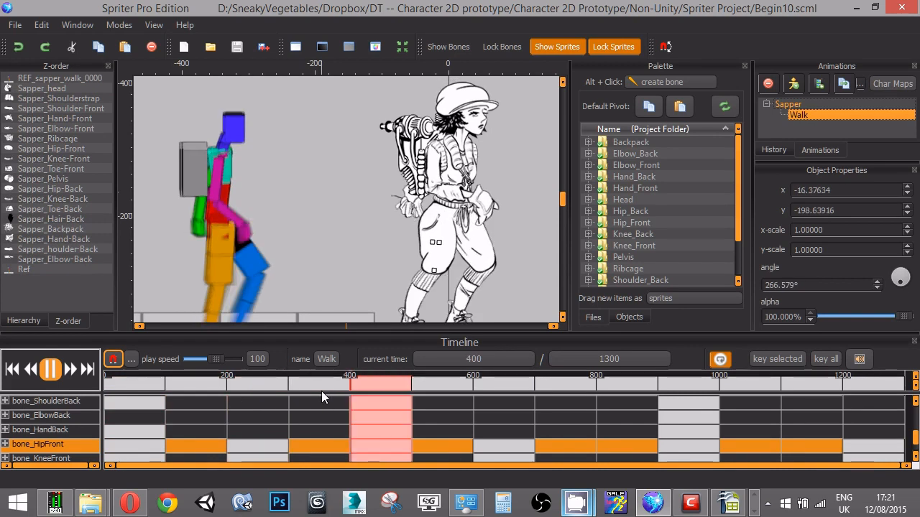
At time 400, shift bone_Head slightly to about x 24.2, y -331.6
click(465, 124)
click(466, 122)
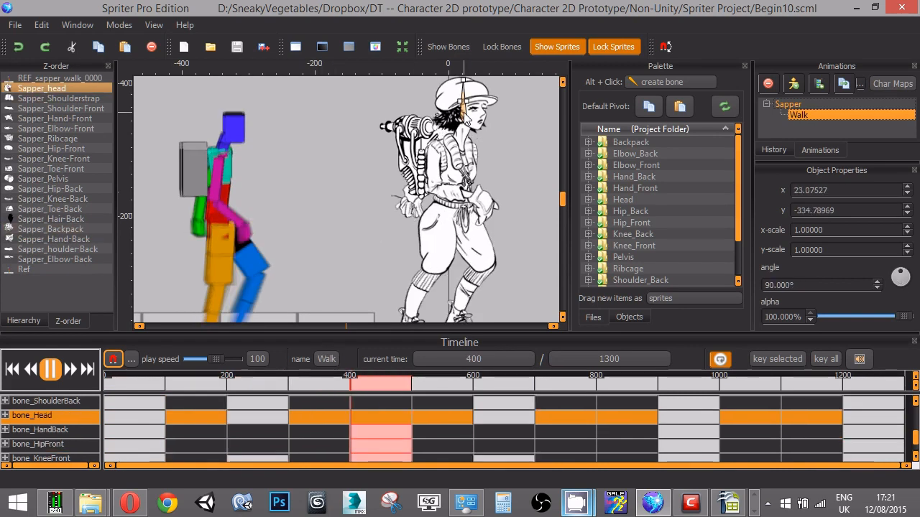
drag(467, 123, 468, 122)
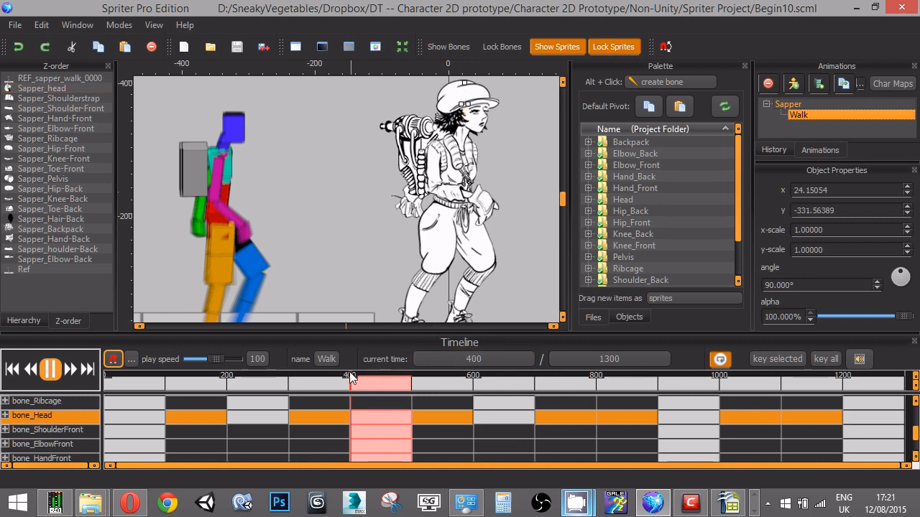
Nudge bone_Head slightly at times 700 and 1000 to key its position there
drag(279, 380, 539, 381)
drag(464, 121, 465, 126)
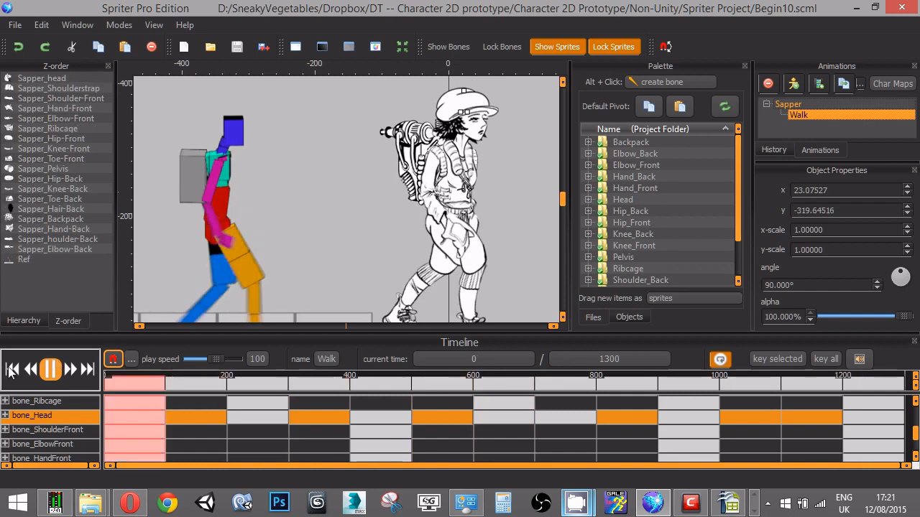
drag(531, 382, 716, 401)
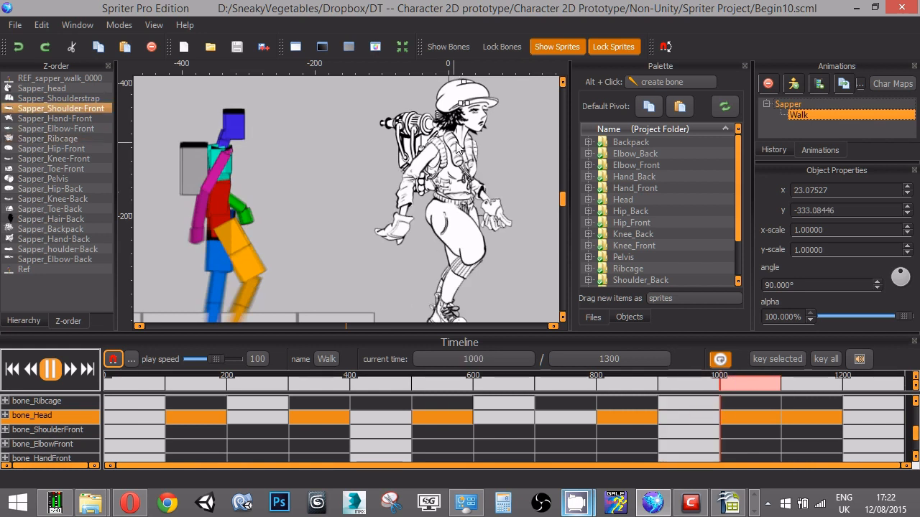
drag(465, 111, 464, 111)
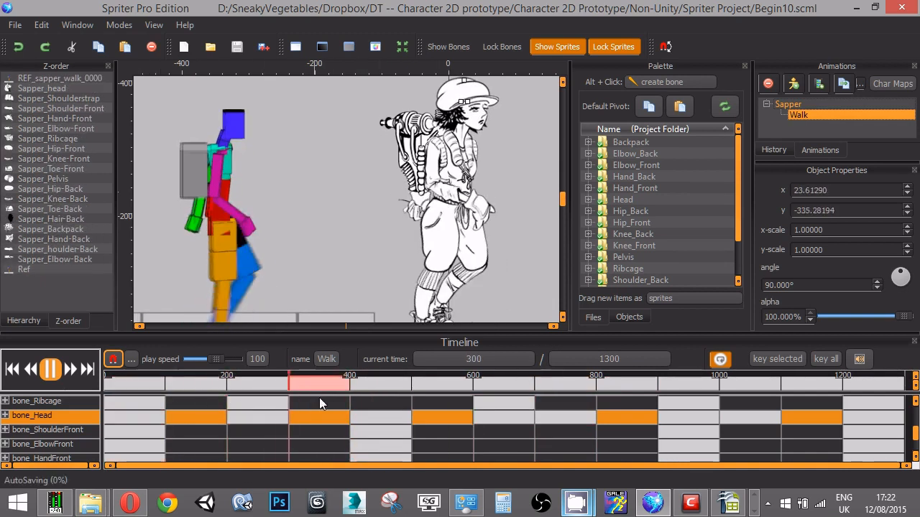
Scrub the walk cycle from its end back to time 0 and play the animation to review it
drag(843, 408, 96, 389)
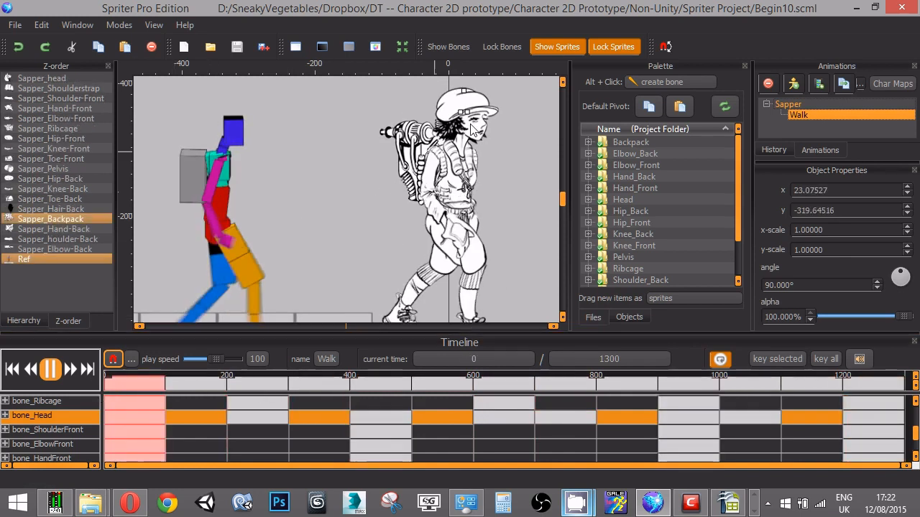
scroll(346, 217, down, 2)
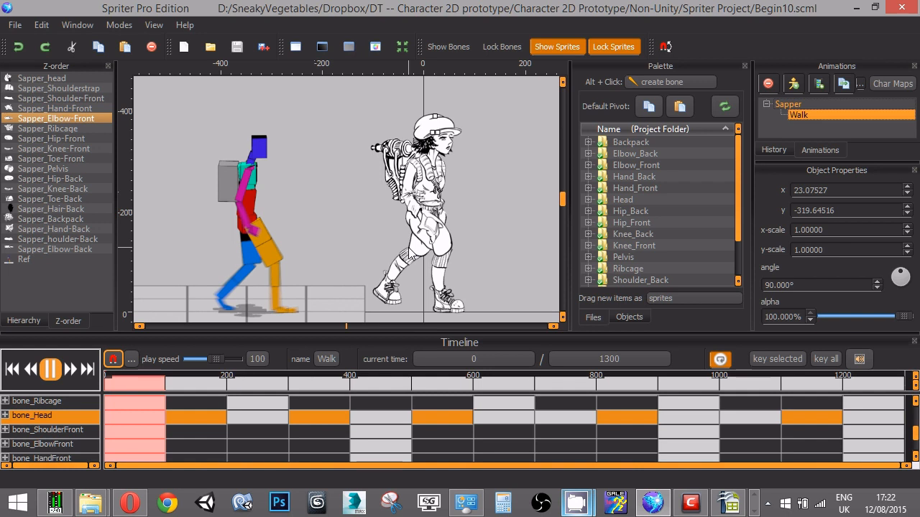
click(50, 374)
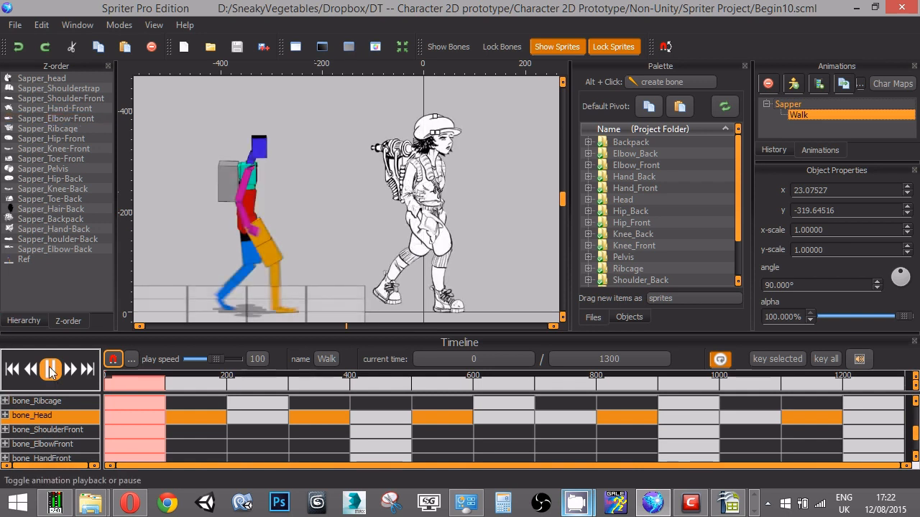